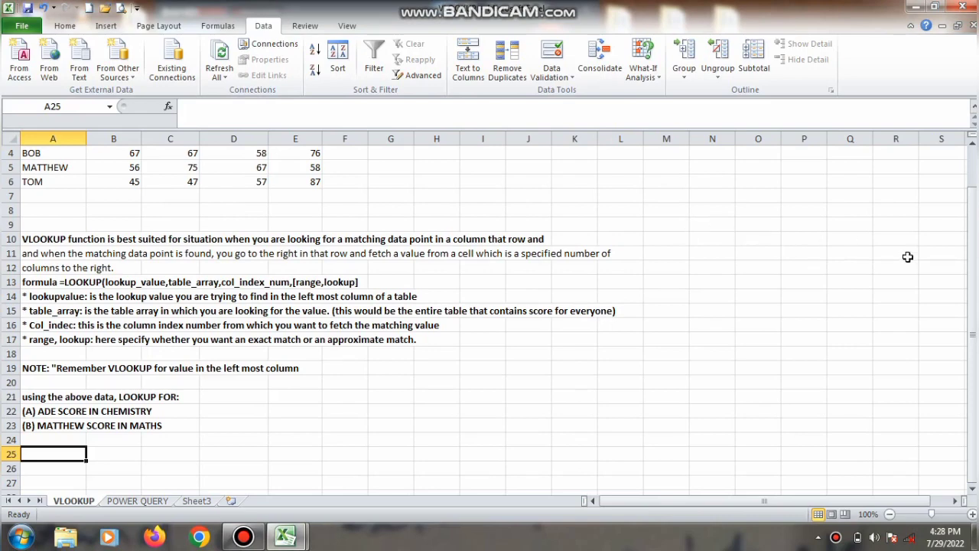
# - Examine the VLOOKUP description in rows 10 to 12 alongside the first student's name and Chemistry score
pyautogui.moveTo(974, 279); pyautogui.dragTo(975, 197)
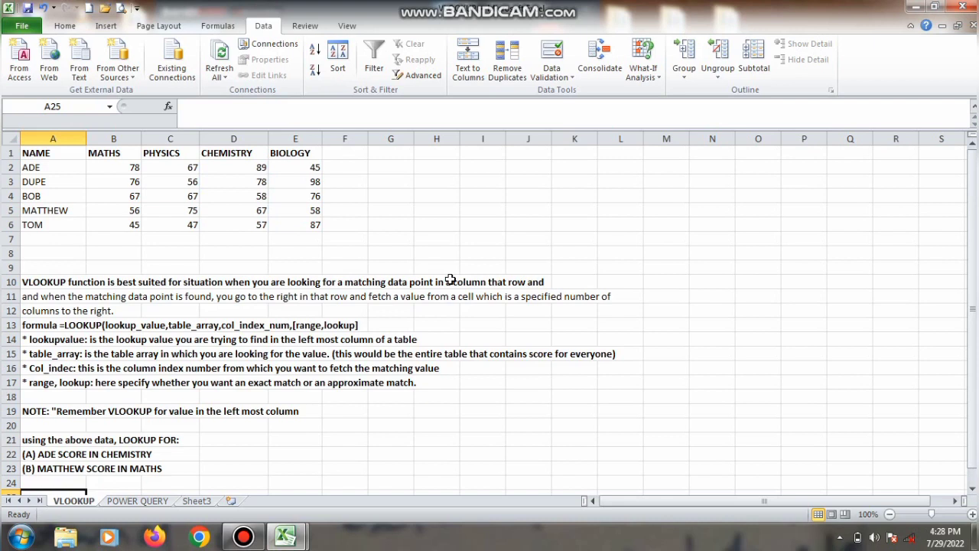
pyautogui.click(559, 297)
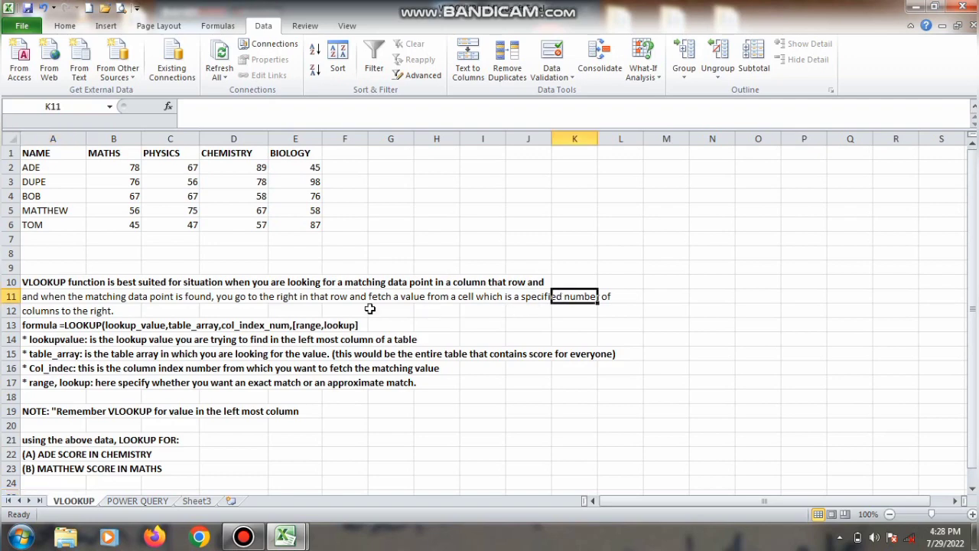
pyautogui.click(127, 314)
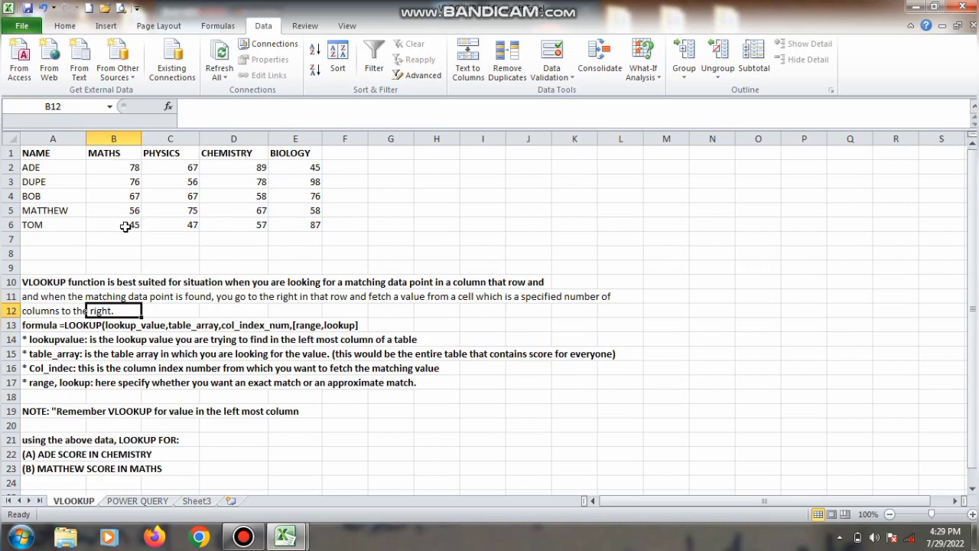
pyautogui.click(77, 172)
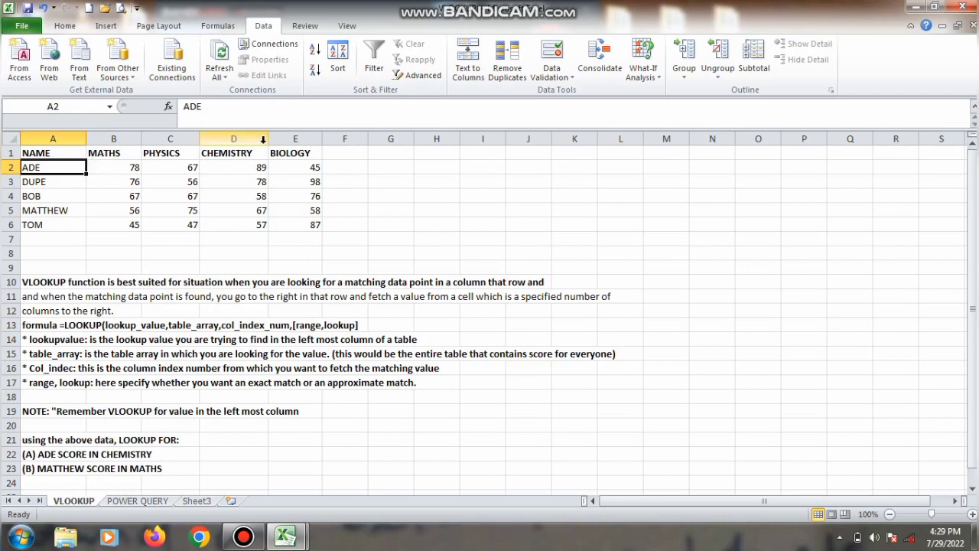
pyautogui.click(247, 166)
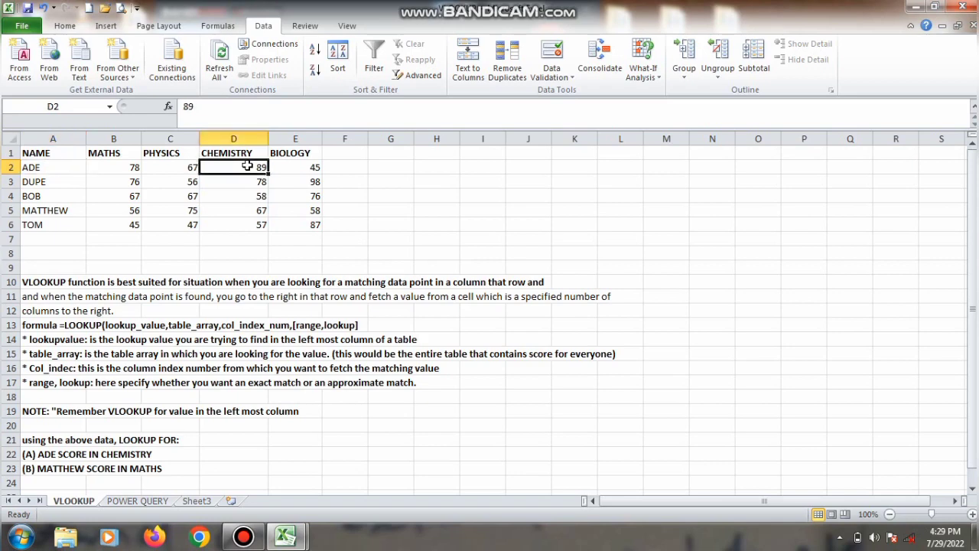
pyautogui.click(67, 173)
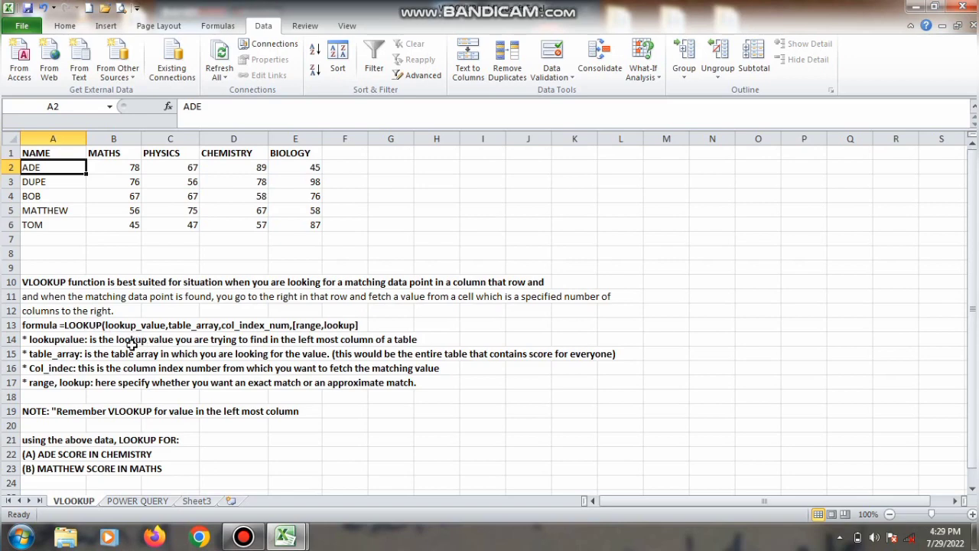
# - Correct the function name in the syntax note in A13 from LOOKUP to VLOOKUP
pyautogui.click(67, 327)
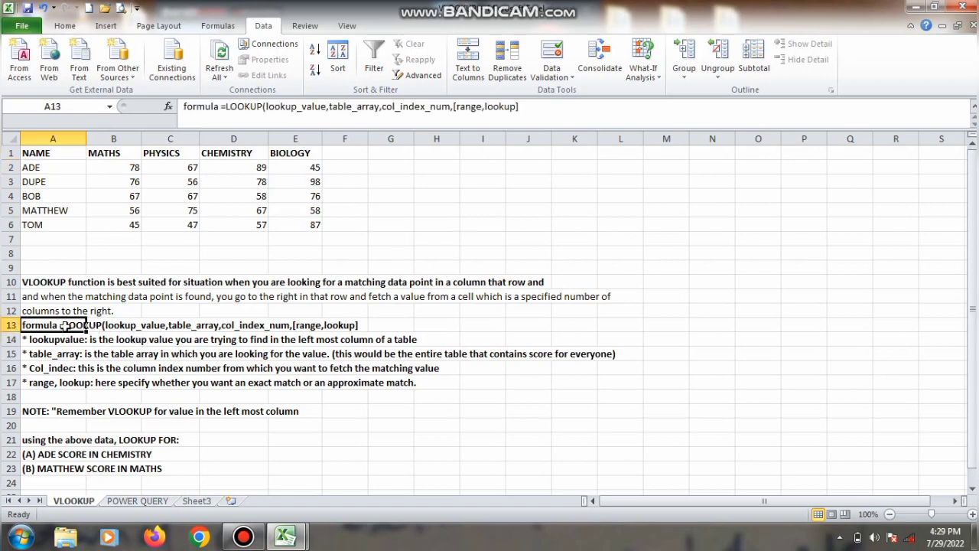
pyautogui.click(227, 107)
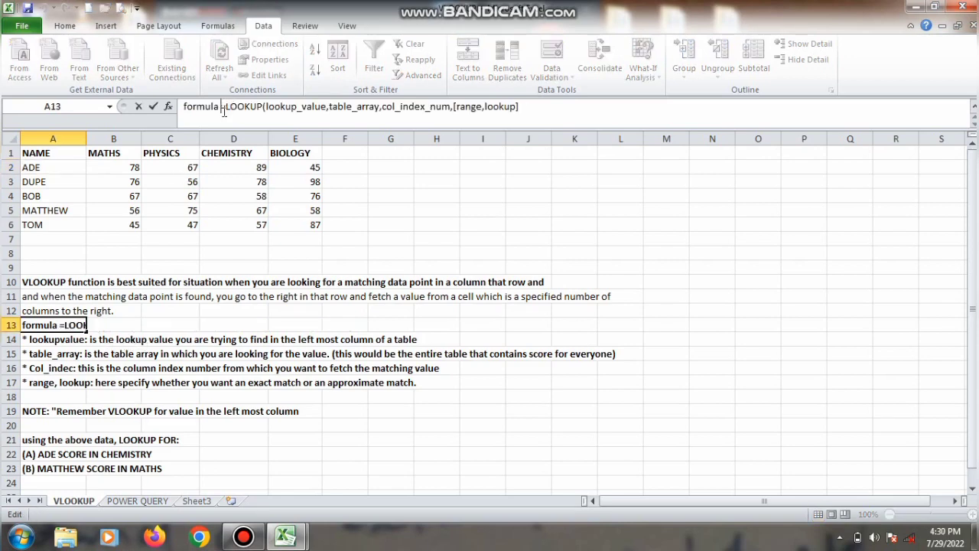
pyautogui.write('V')
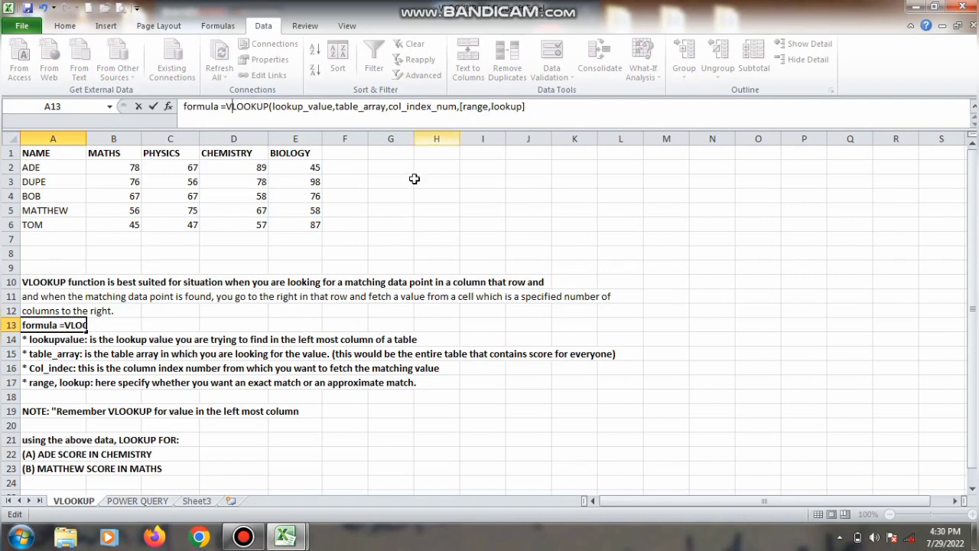
pyautogui.click(162, 356)
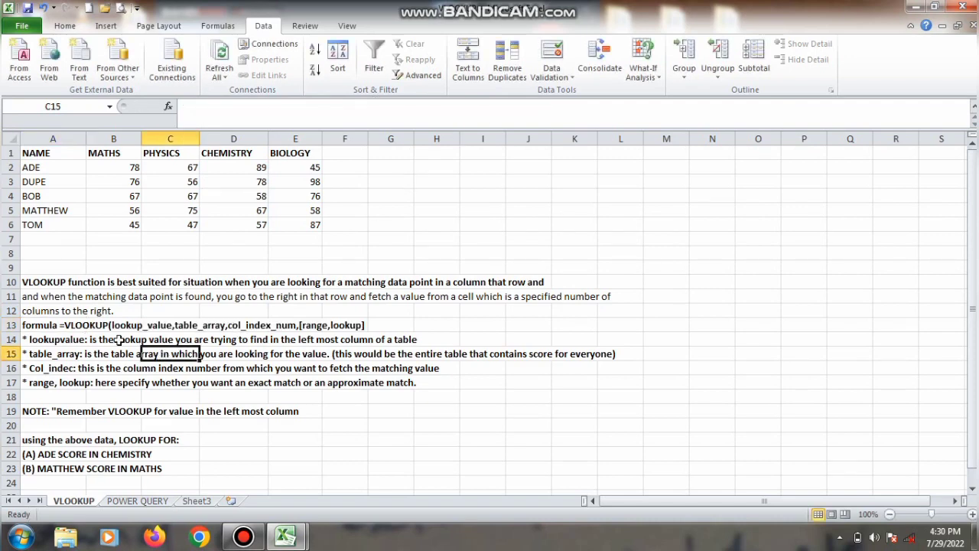
# - Examine the lookup value and table array descriptions against the names, scores and full table range A1:E6
pyautogui.click(81, 352)
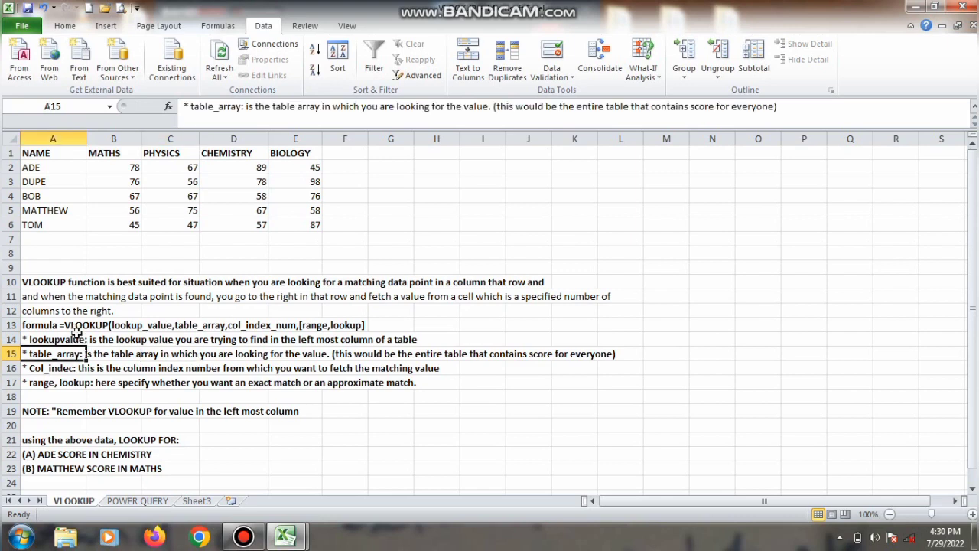
pyautogui.click(70, 341)
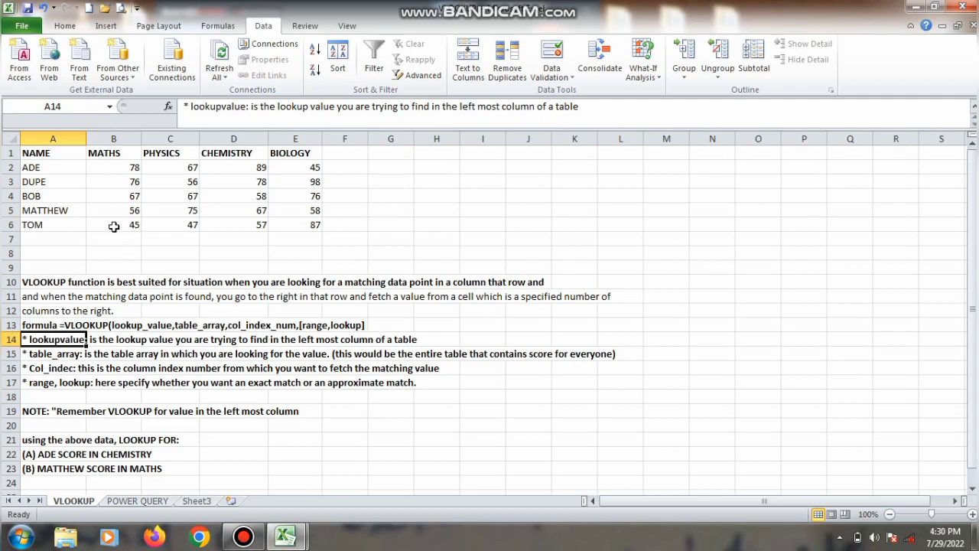
pyautogui.click(60, 200)
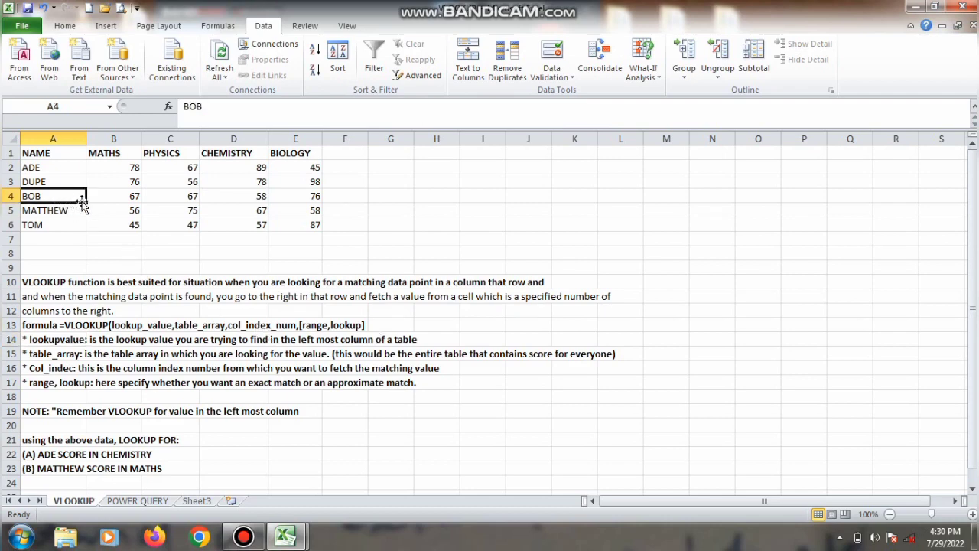
pyautogui.click(143, 193)
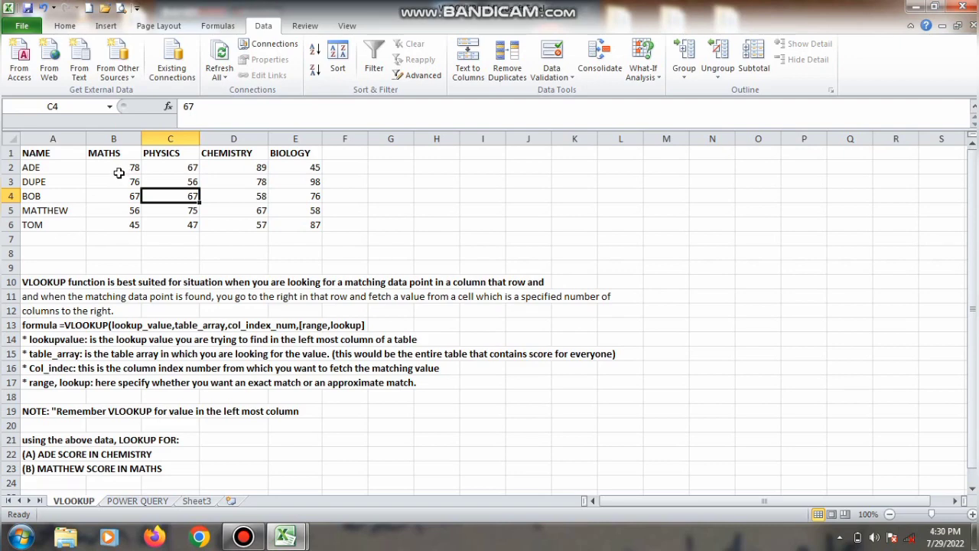
pyautogui.moveTo(36, 156); pyautogui.dragTo(292, 224)
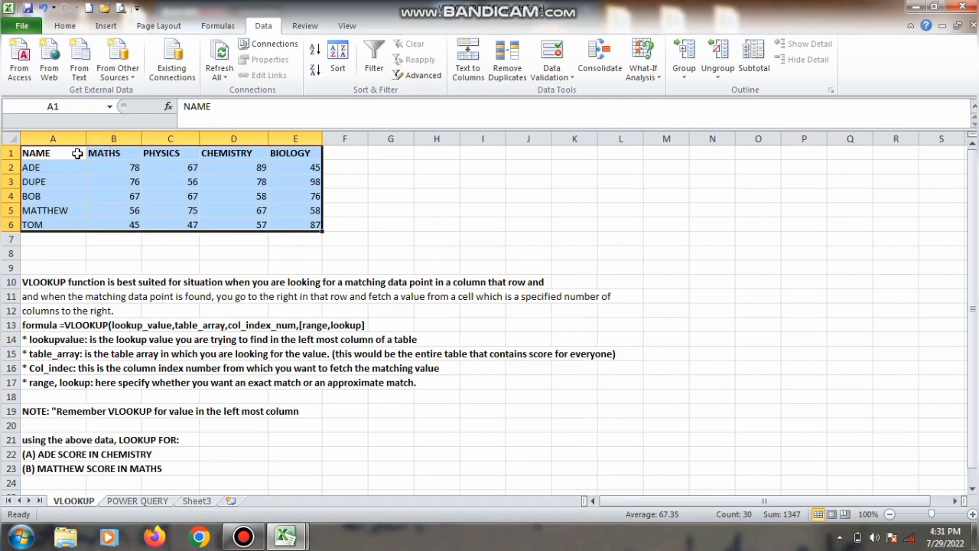
# - Examine the order of the table's header columns, from NAME to BIOLOGY, to work out their column index numbers
pyautogui.click(73, 153)
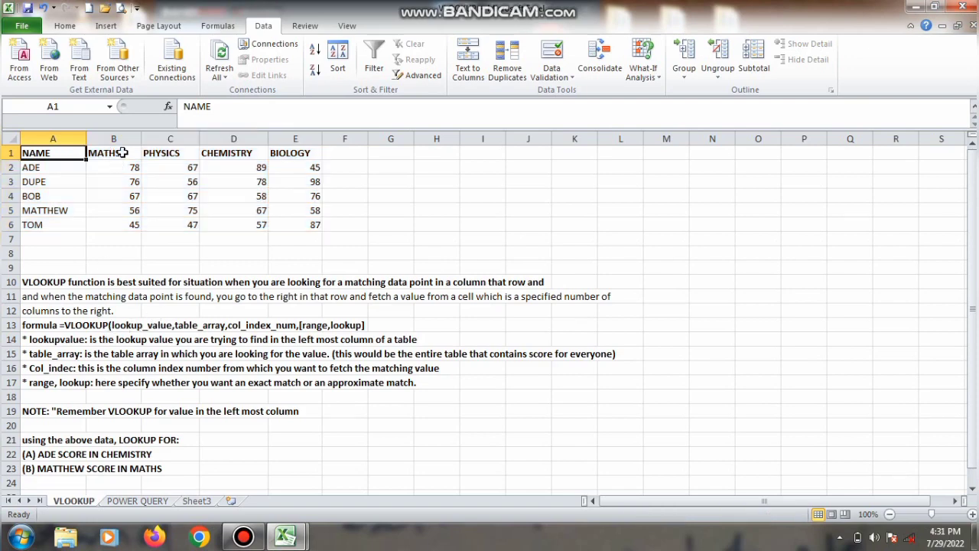
pyautogui.click(122, 153)
pyautogui.click(152, 155)
pyautogui.click(230, 137)
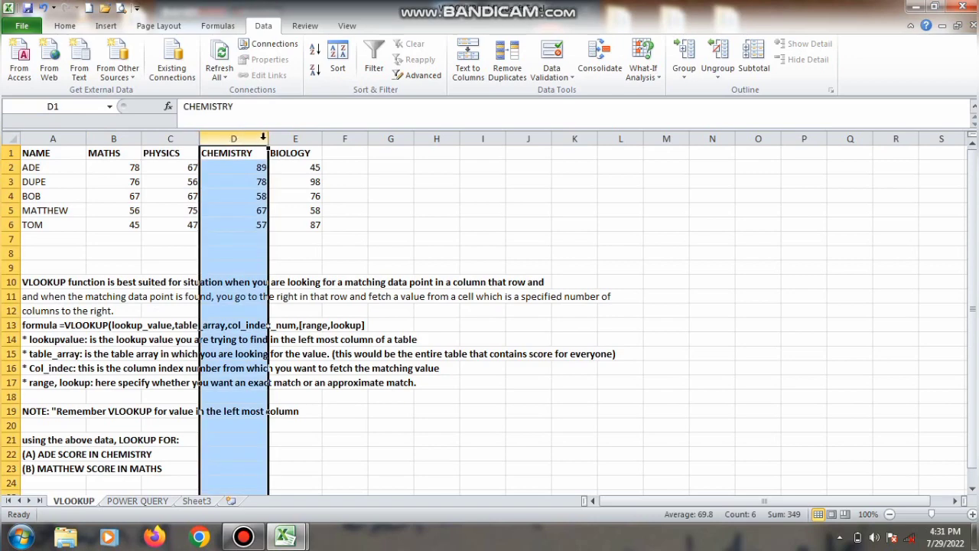
pyautogui.click(279, 149)
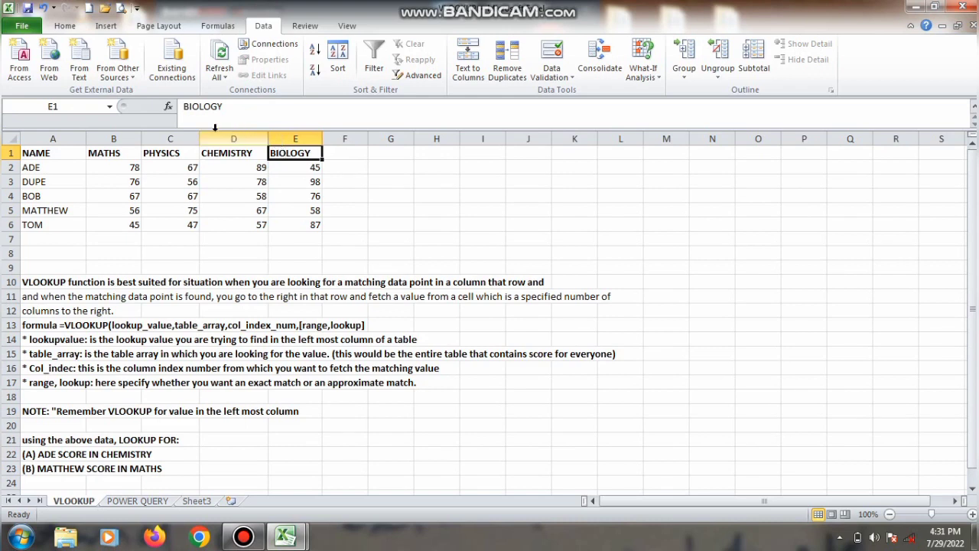
pyautogui.click(51, 151)
pyautogui.click(91, 152)
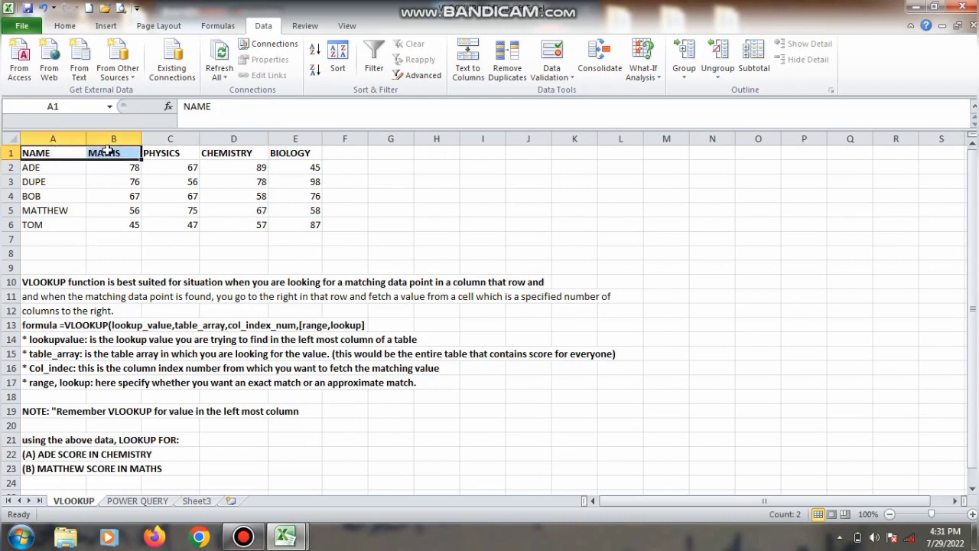
pyautogui.click(157, 152)
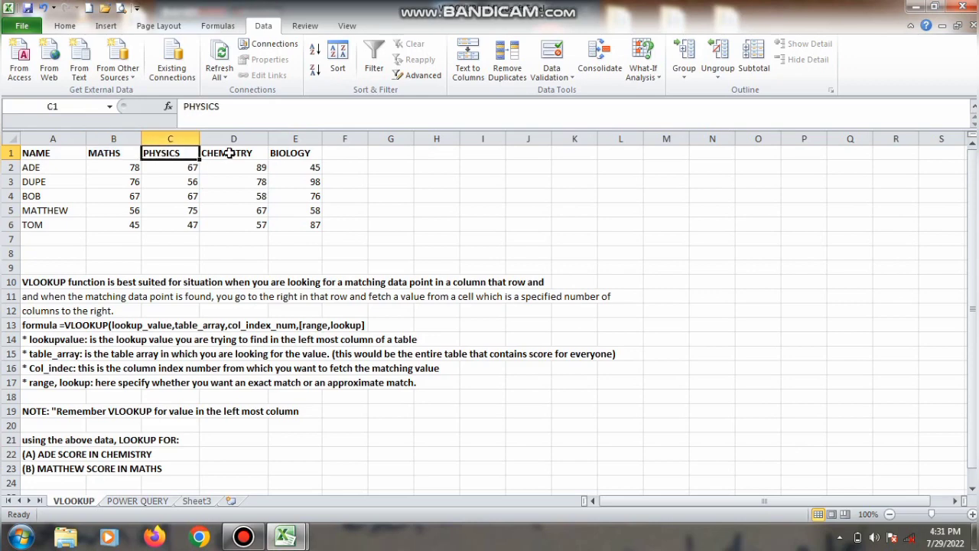
pyautogui.click(298, 140)
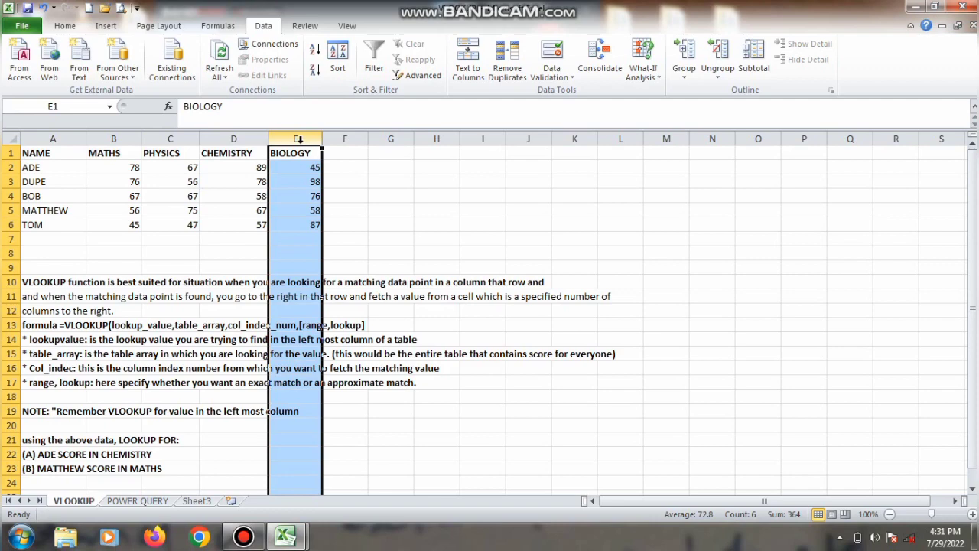
pyautogui.click(221, 151)
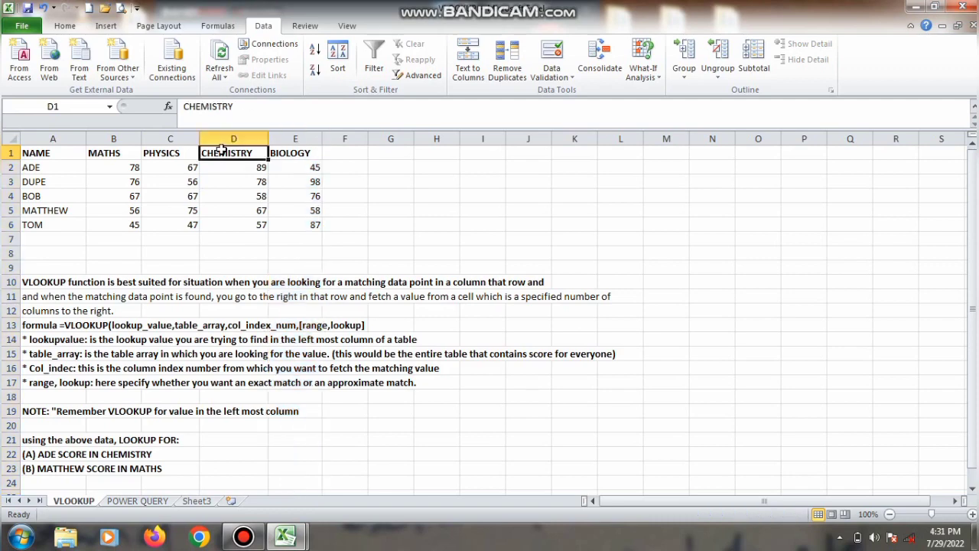
pyautogui.click(177, 155)
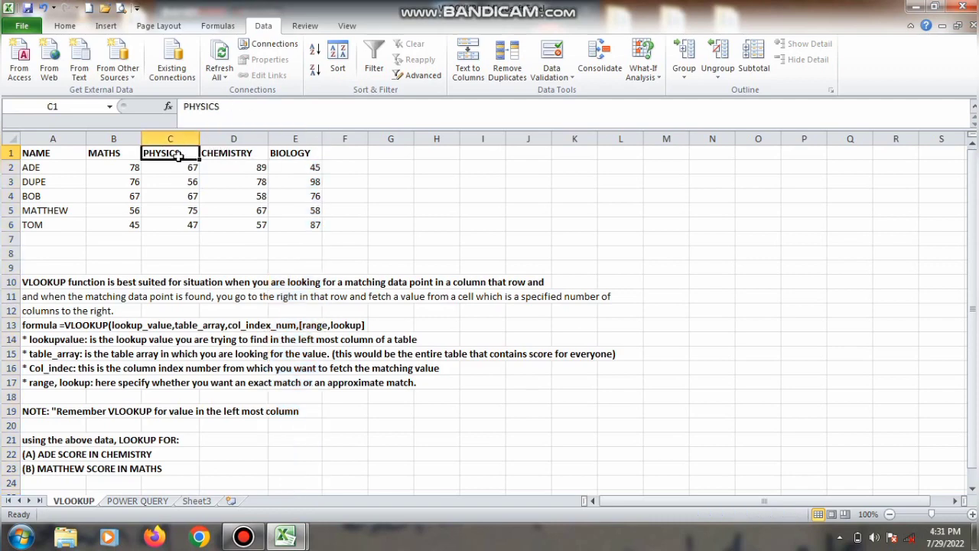
pyautogui.click(112, 151)
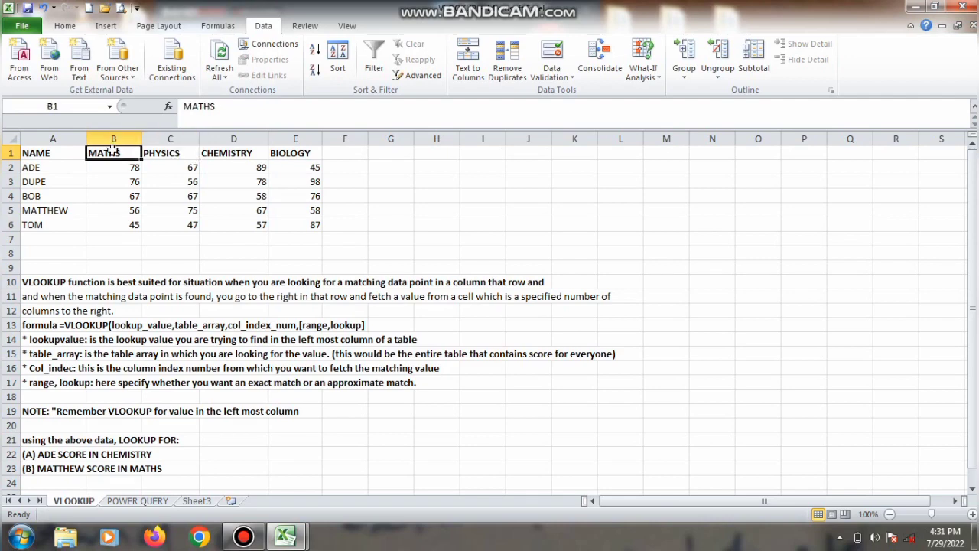
pyautogui.click(54, 153)
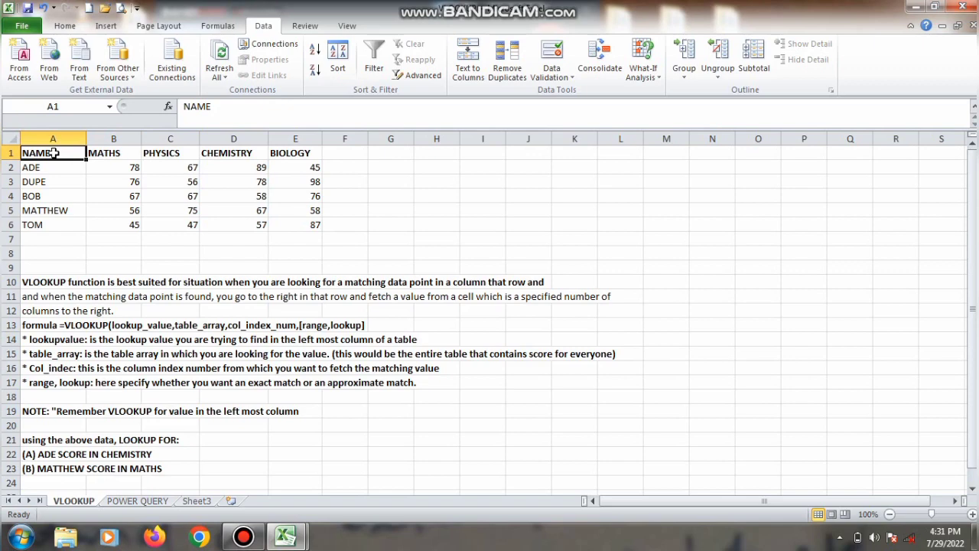
pyautogui.click(107, 149)
pyautogui.click(153, 150)
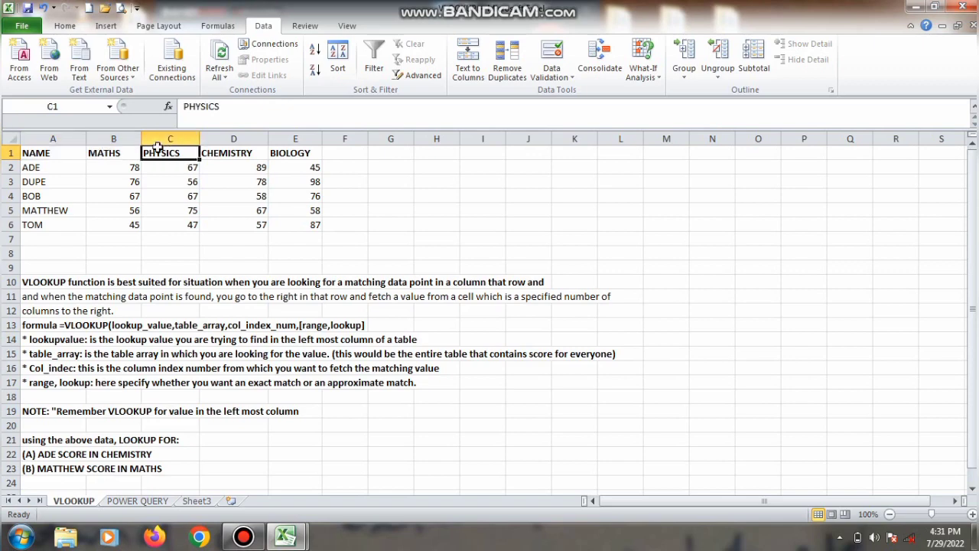
pyautogui.click(253, 139)
pyautogui.click(291, 152)
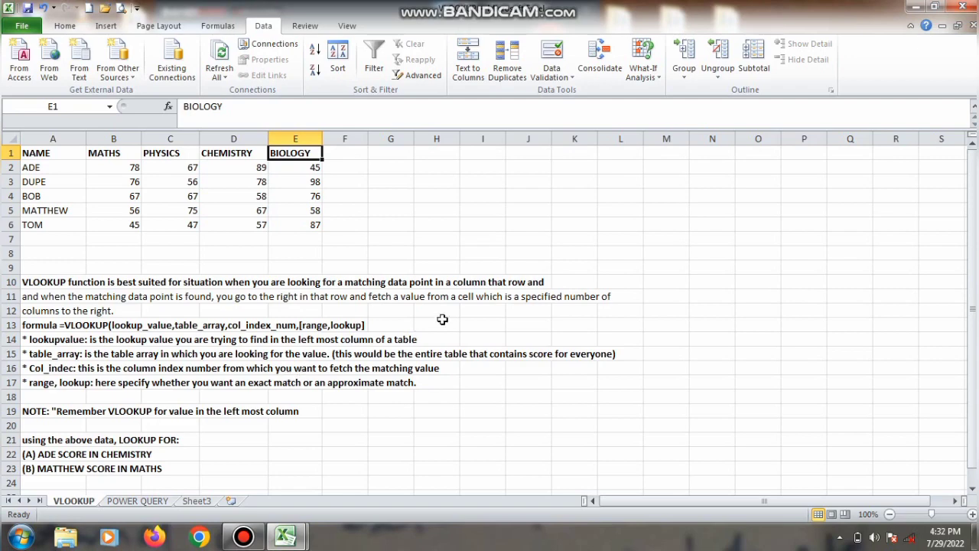
# - Start a VLOOKUP formula in G24 with the first student's name in quotes as the lookup value
pyautogui.moveTo(973, 217)
pyautogui.mouseDown()
pyautogui.moveTo(972, 247)
pyautogui.moveTo(972, 220)
pyautogui.mouseUp()
pyautogui.click(213, 438)
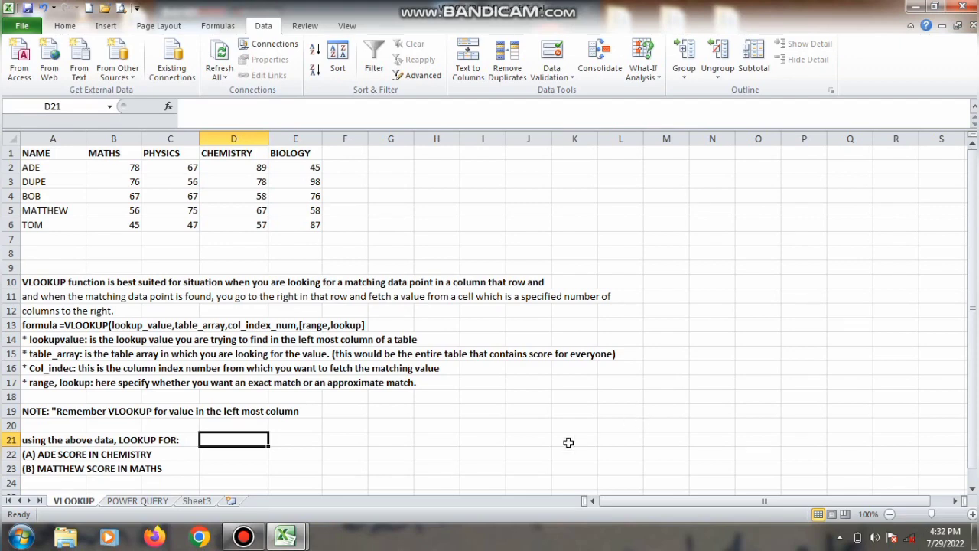
pyautogui.click(406, 477)
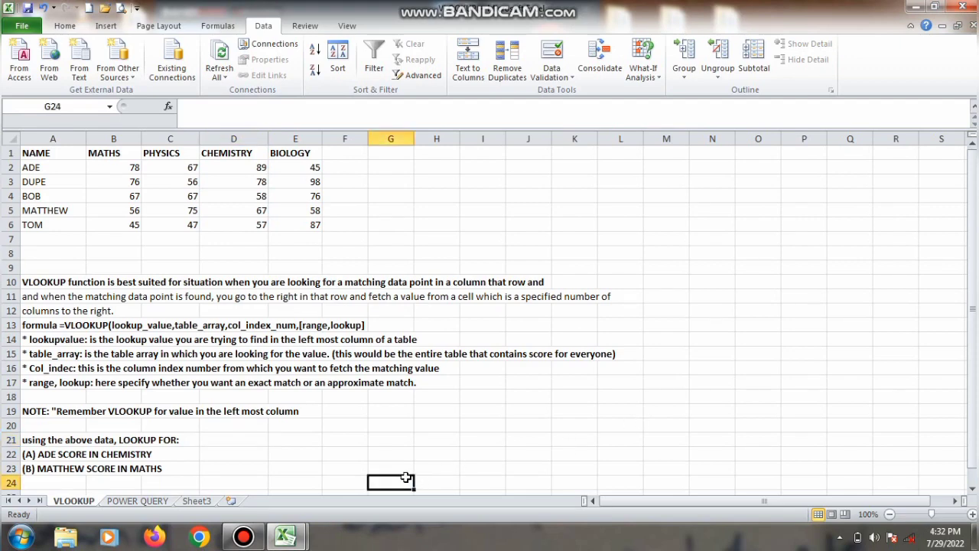
pyautogui.write('=VL')
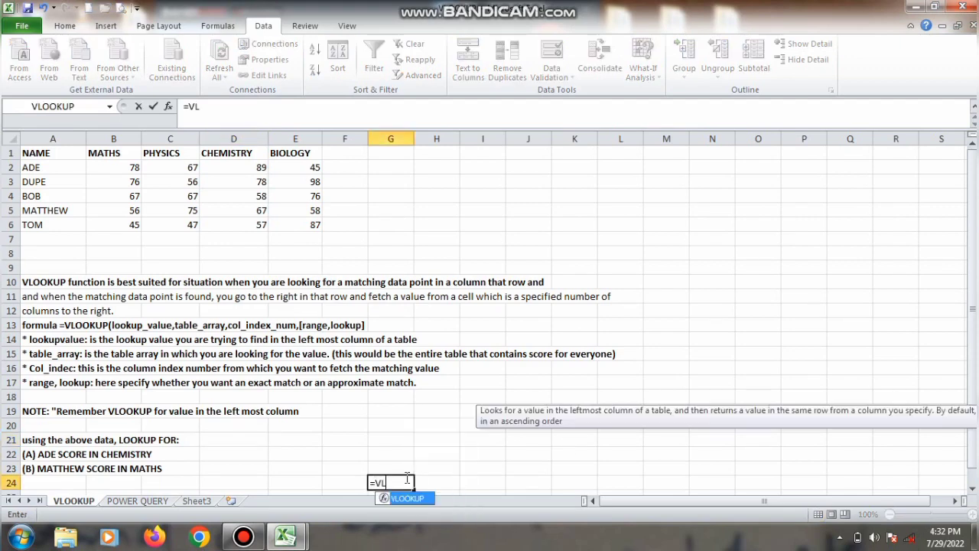
pyautogui.write('OOKUP(')
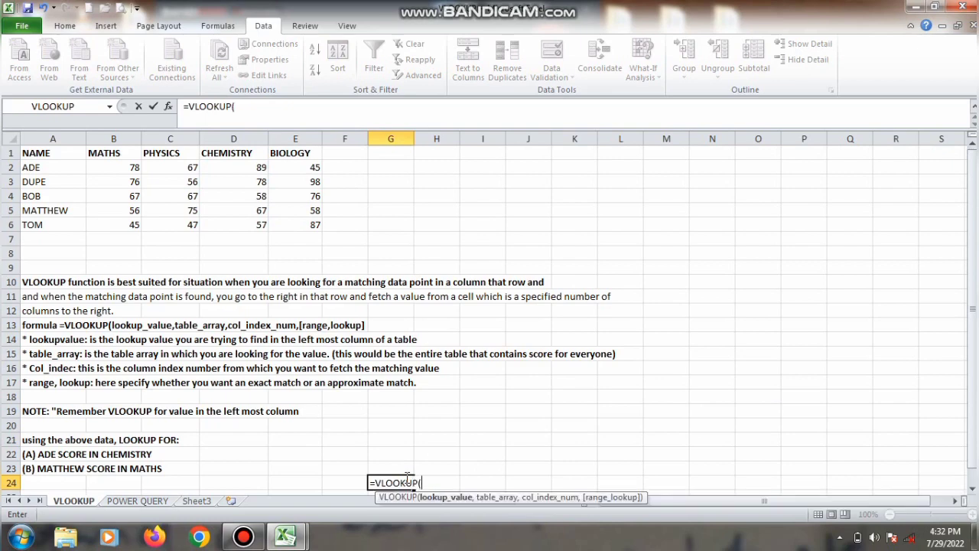
pyautogui.write('"ADE"')
pyautogui.write(',')
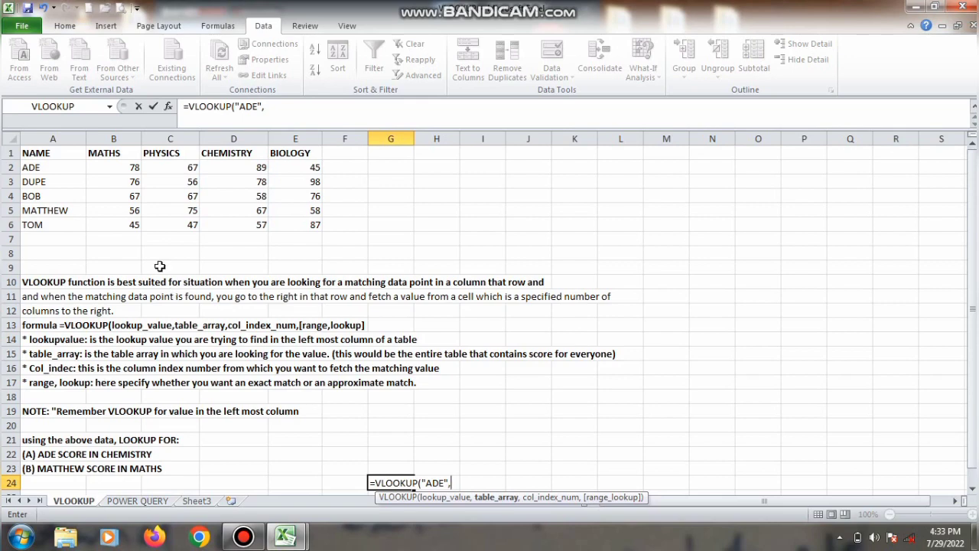
# - Complete the VLOOKUP in G24 with table array A2:E6, column index 4 and range lookup 0, and check it against D2
pyautogui.moveTo(48, 169); pyautogui.dragTo(285, 228)
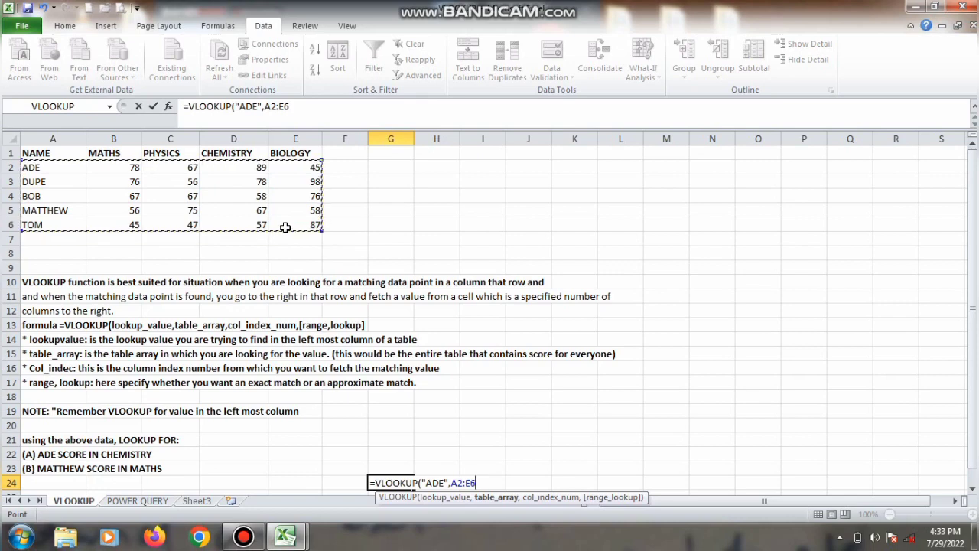
pyautogui.write(',')
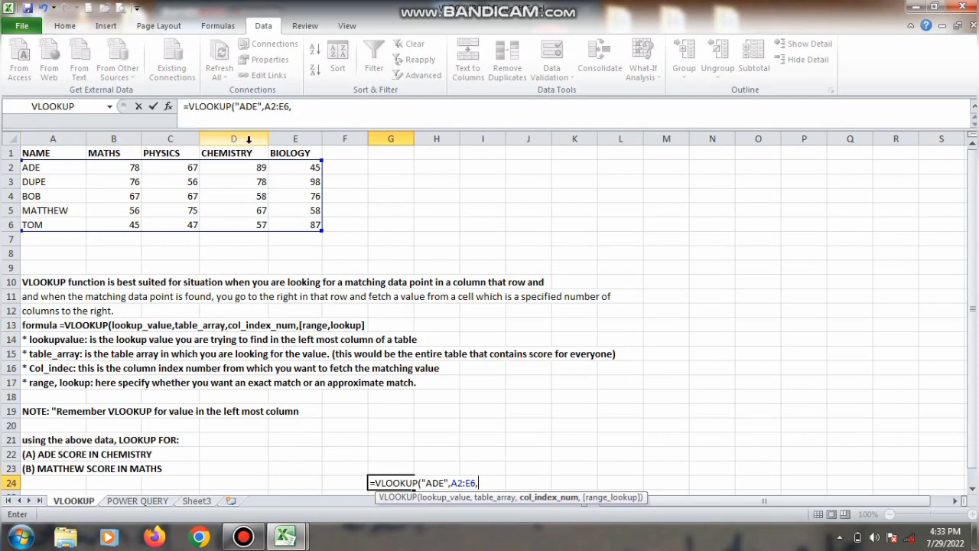
pyautogui.write('4')
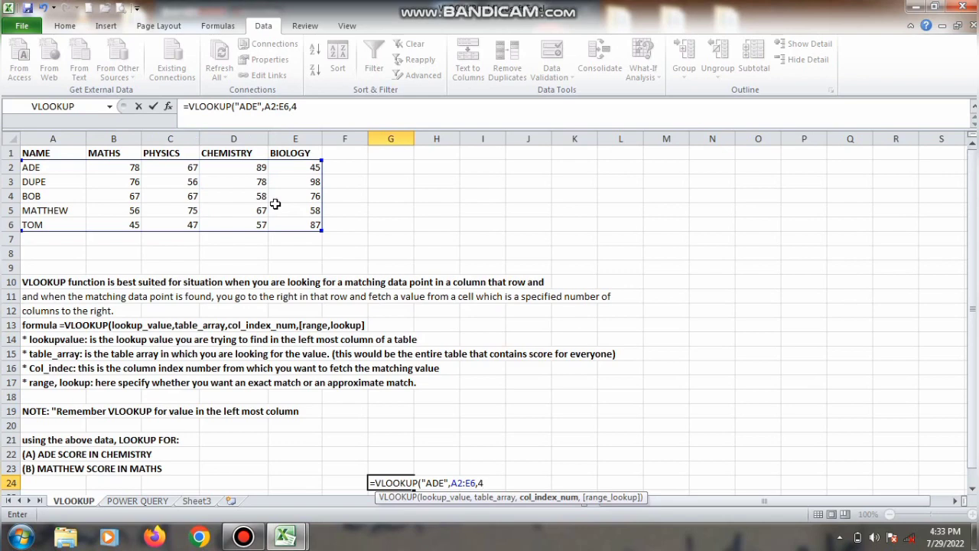
pyautogui.write(',')
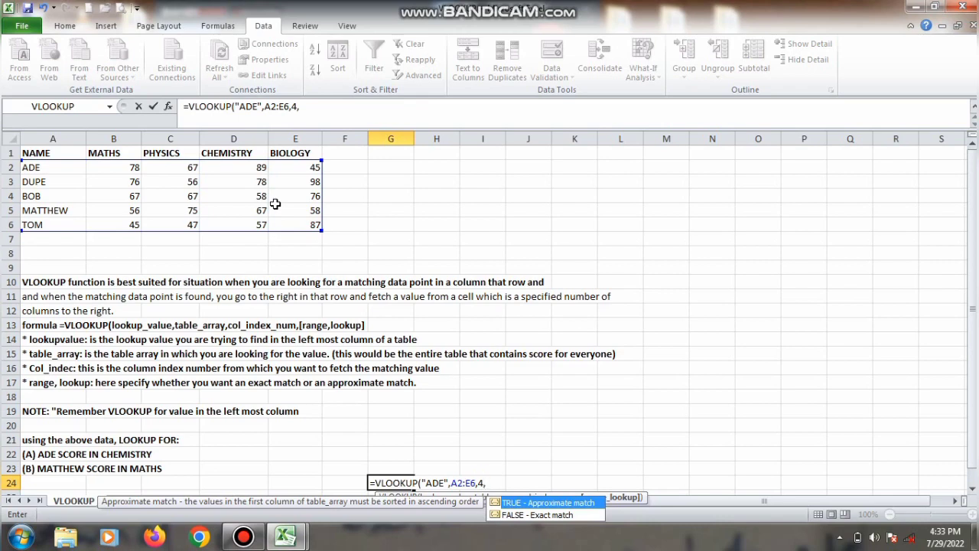
pyautogui.write('0)')
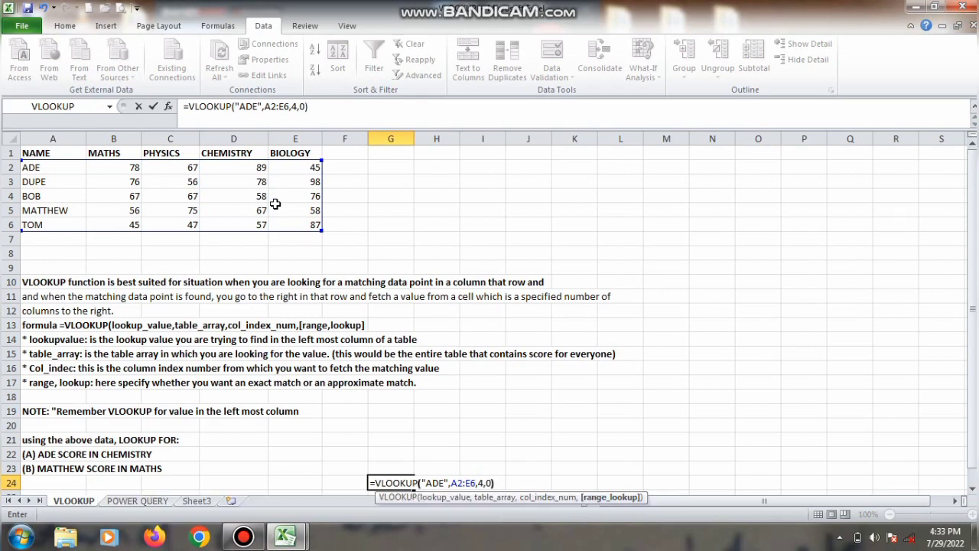
pyautogui.press('Return')
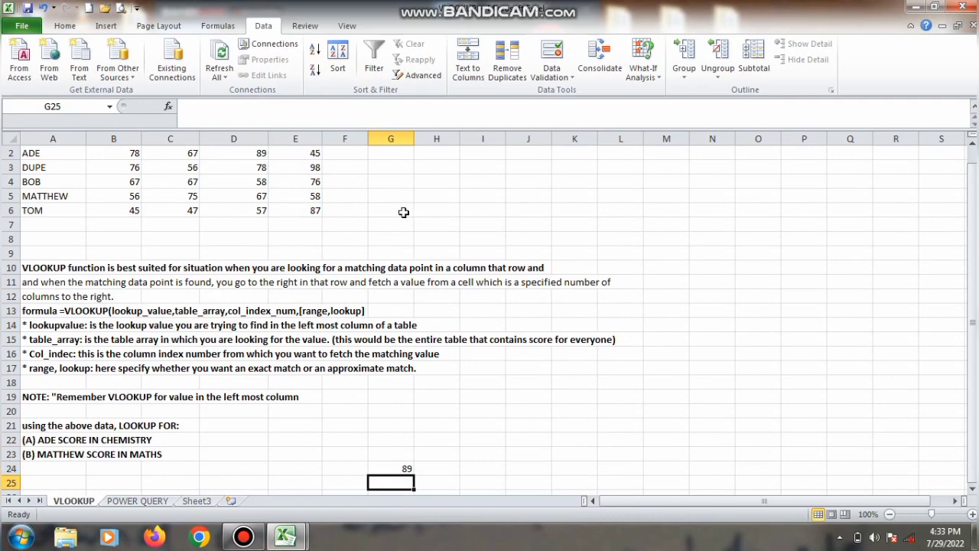
pyautogui.scroll(1, 538, 374)
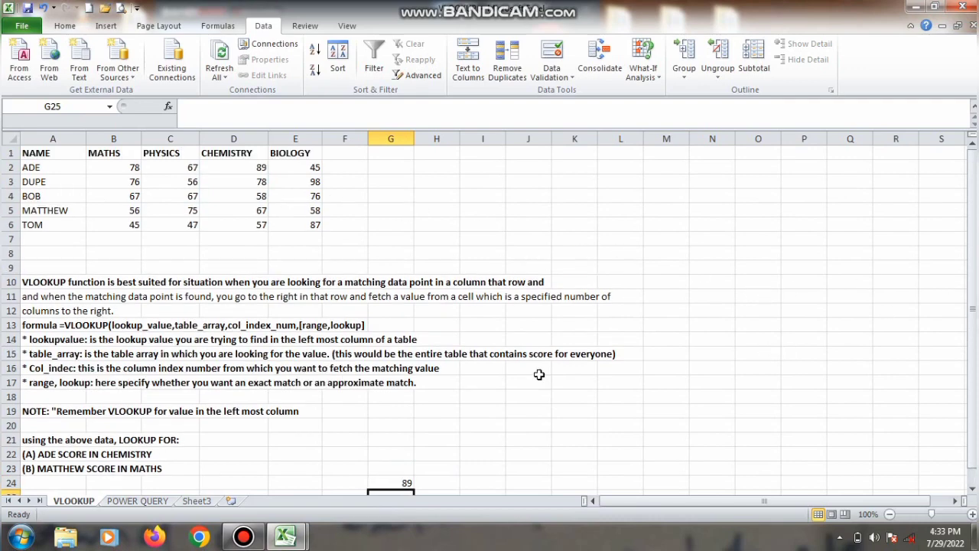
pyautogui.click(394, 483)
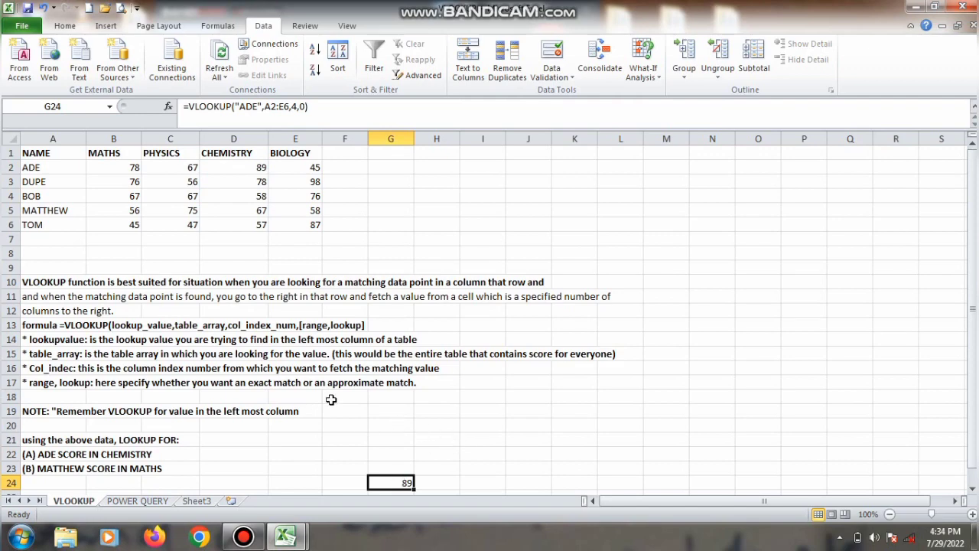
pyautogui.click(248, 166)
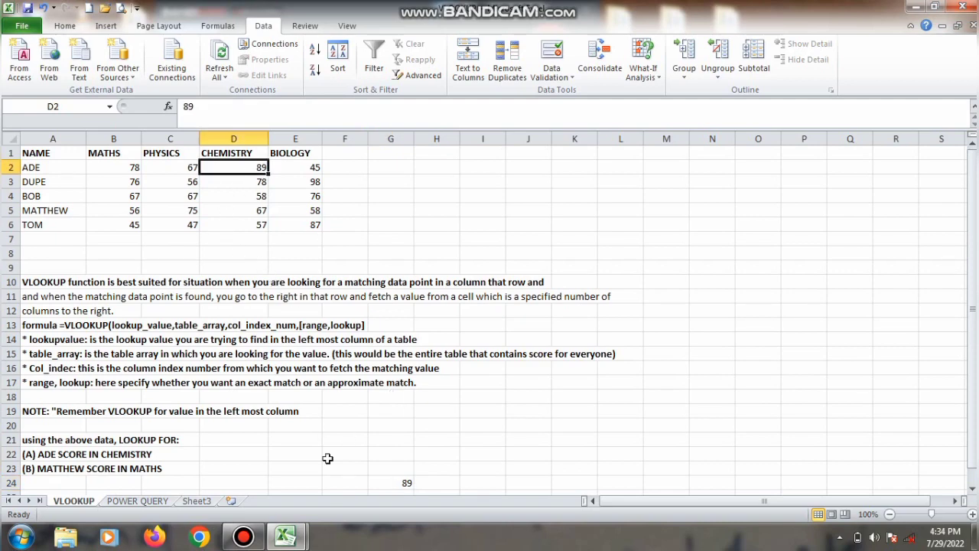
# - Start a VLOOKUP formula in H21 with the name of the student in row 5, in quotes, as the lookup value
pyautogui.click(432, 441)
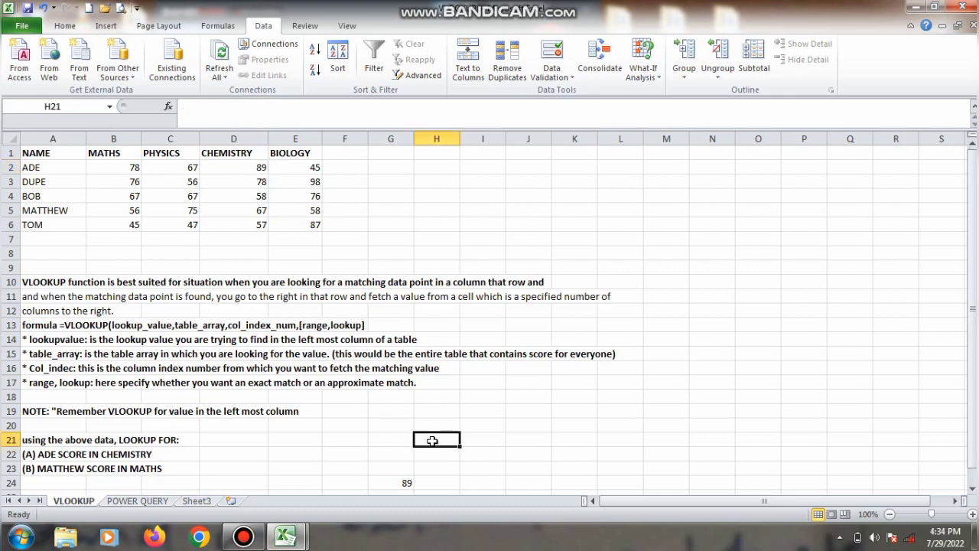
pyautogui.write('=VLOO')
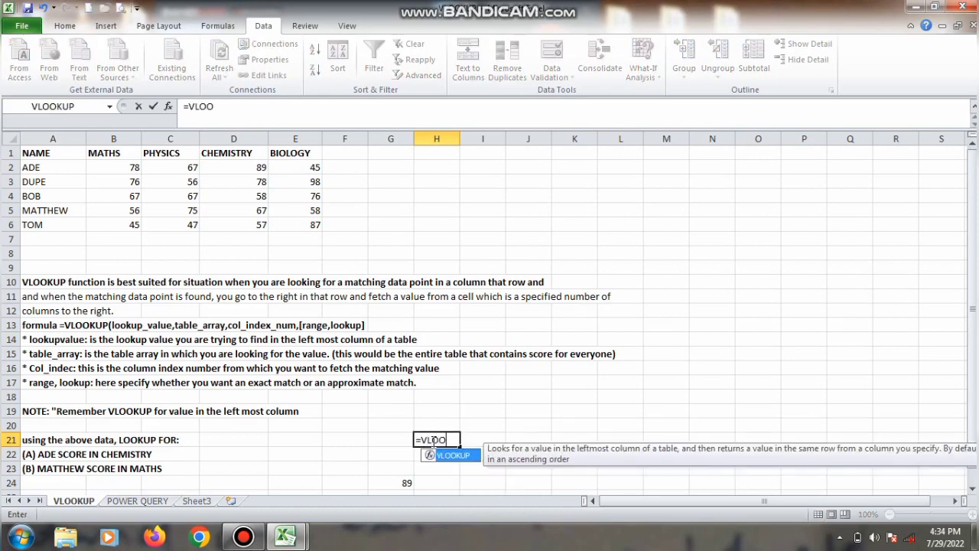
pyautogui.write('KUP(')
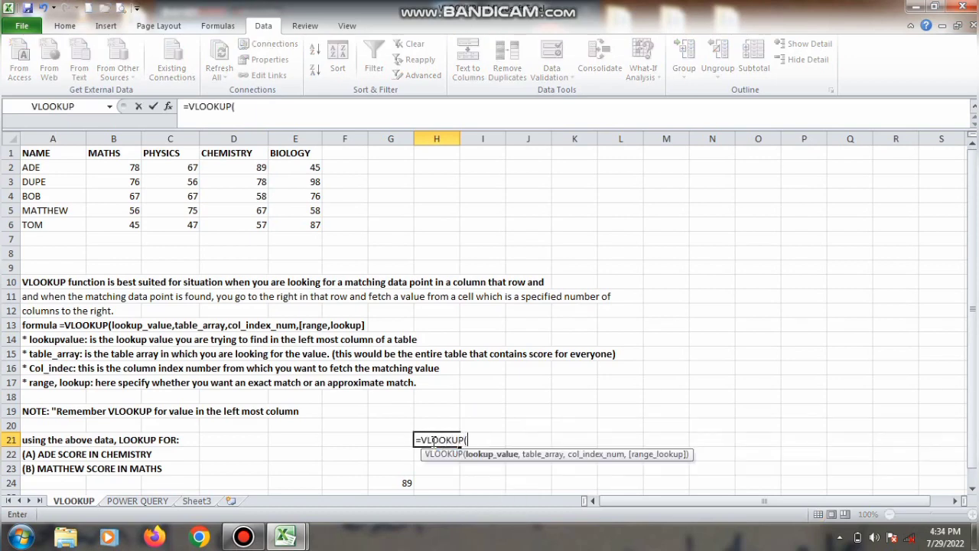
pyautogui.write('"MATHHEW')
pyautogui.press('BackSpace')
pyautogui.press('BackSpace')
pyautogui.press('BackSpace')
pyautogui.press('BackSpace')
pyautogui.write('THEW')
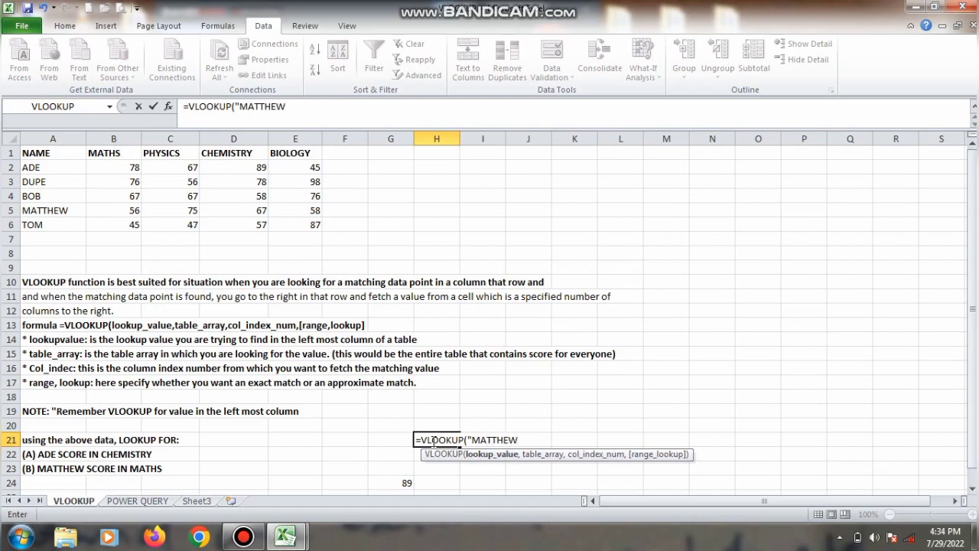
pyautogui.write('",')
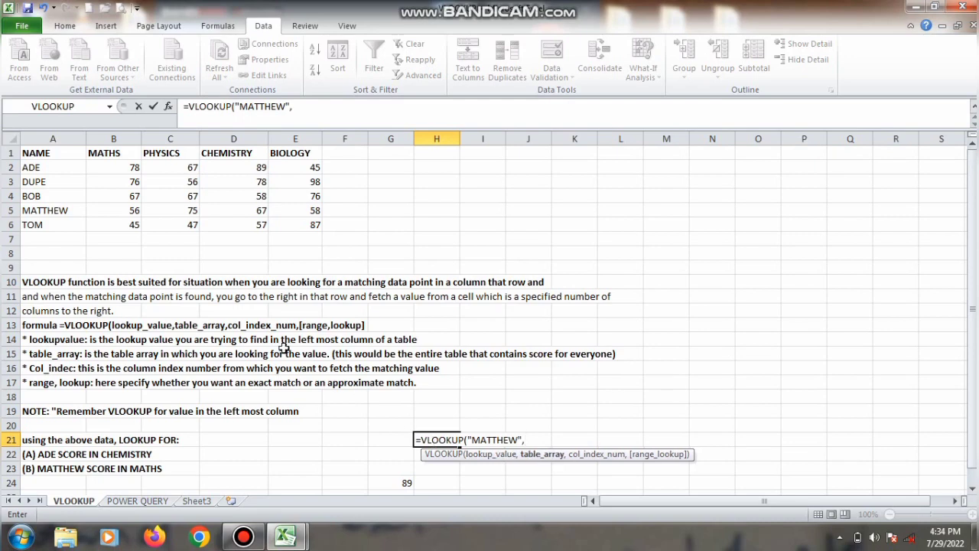
# - Complete the VLOOKUP in H21 with table array A2:E6, column index 2 and range lookup 0
pyautogui.moveTo(46, 168); pyautogui.dragTo(303, 222)
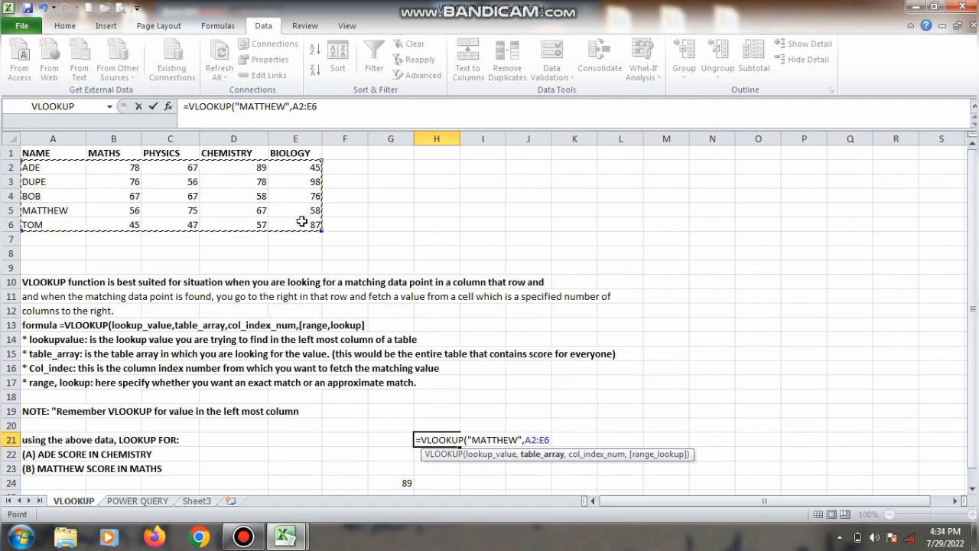
pyautogui.write(',')
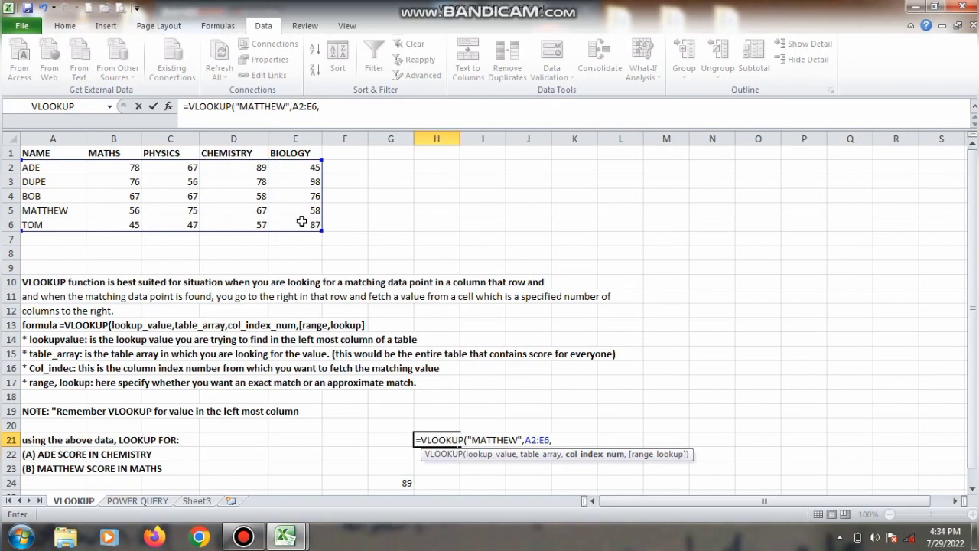
pyautogui.write('2,0)')
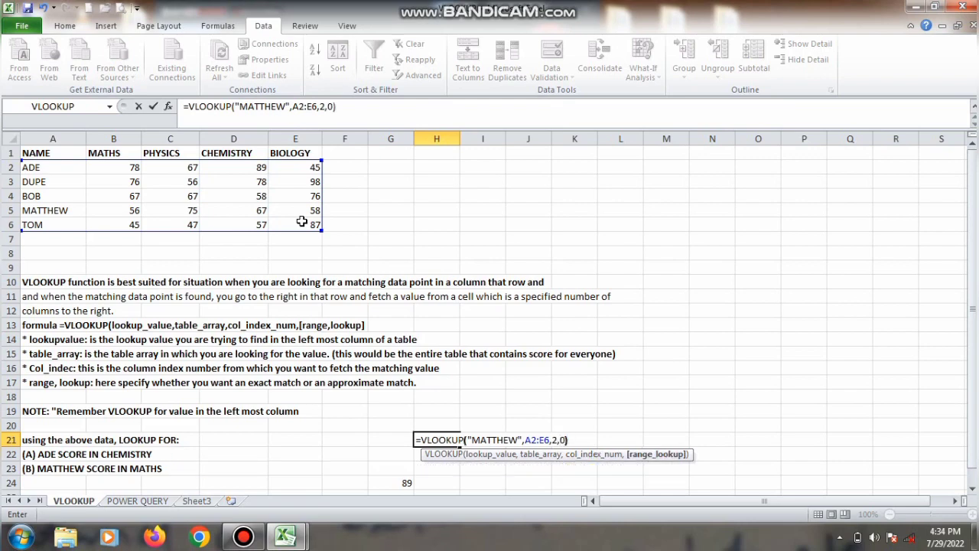
pyautogui.press('Return')
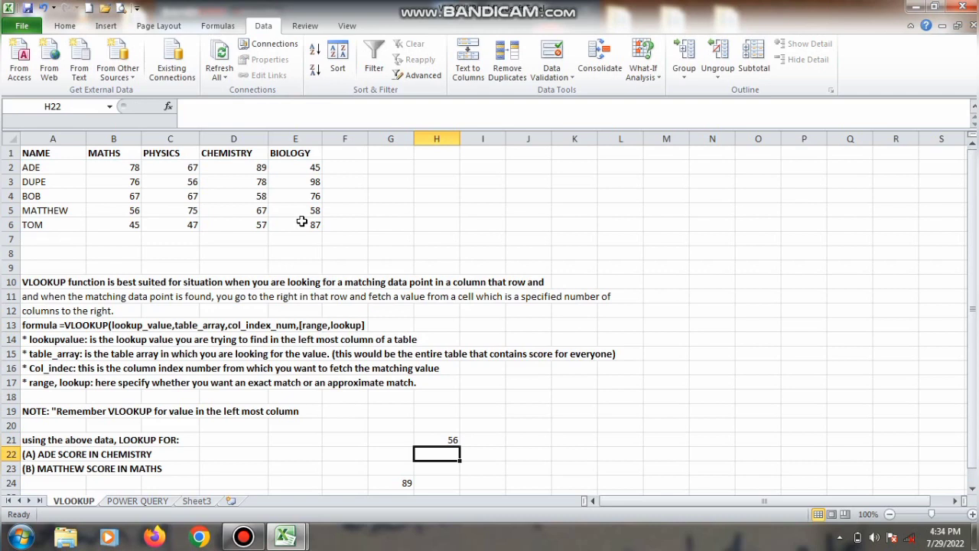
# - Change the VLOOKUP in H21 to column index 3 and range lookup 1, and review the edited formula
pyautogui.click(453, 437)
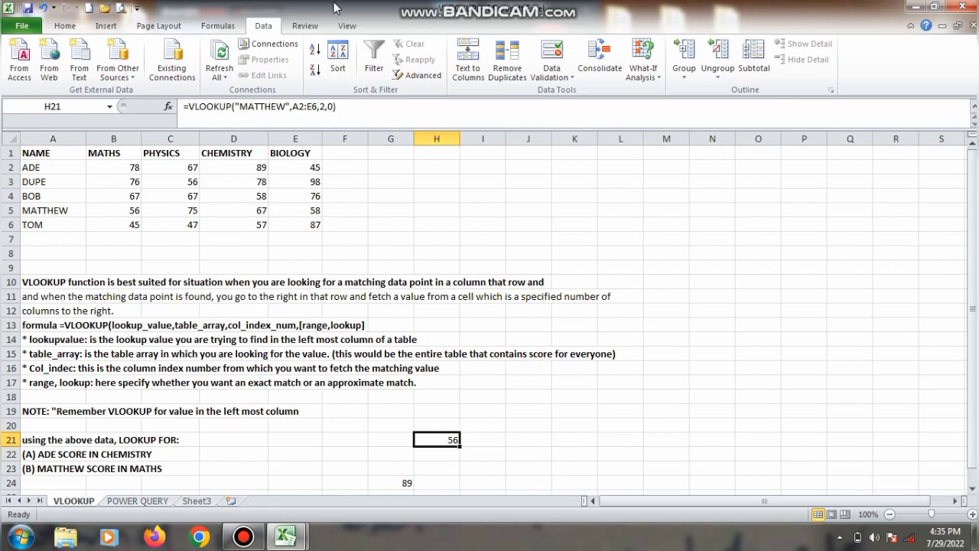
pyautogui.click(327, 108)
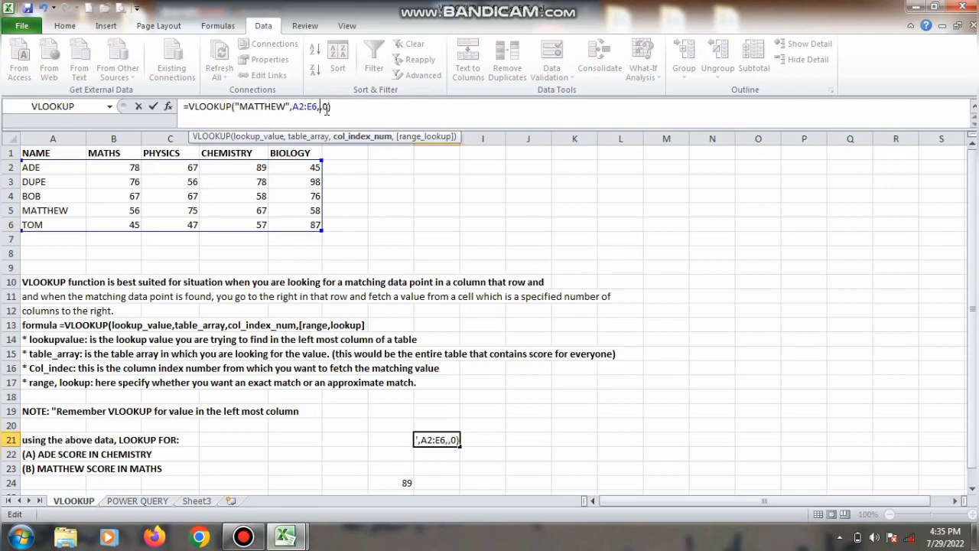
pyautogui.press('BackSpace')
pyautogui.write('3')
pyautogui.click(333, 106)
pyautogui.write(')')
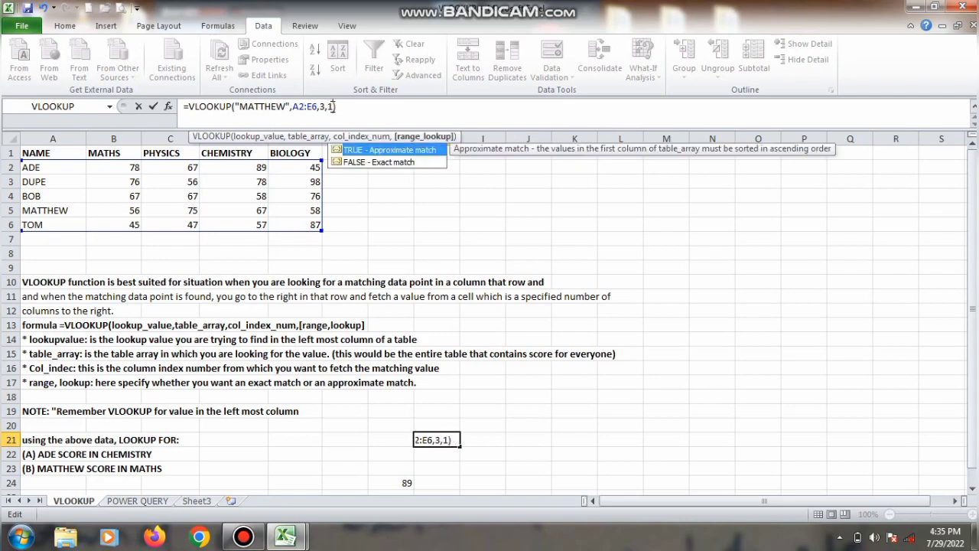
pyautogui.press('Return')
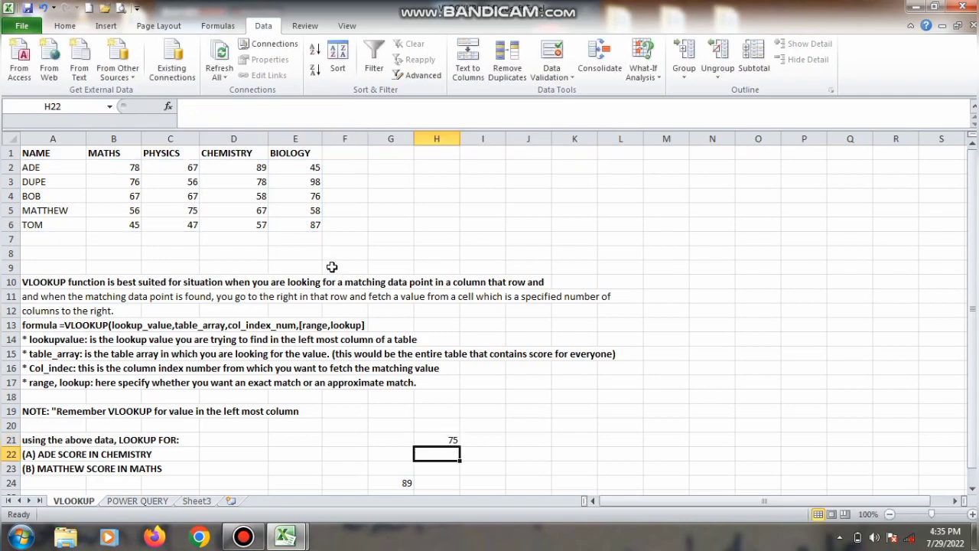
pyautogui.click(449, 437)
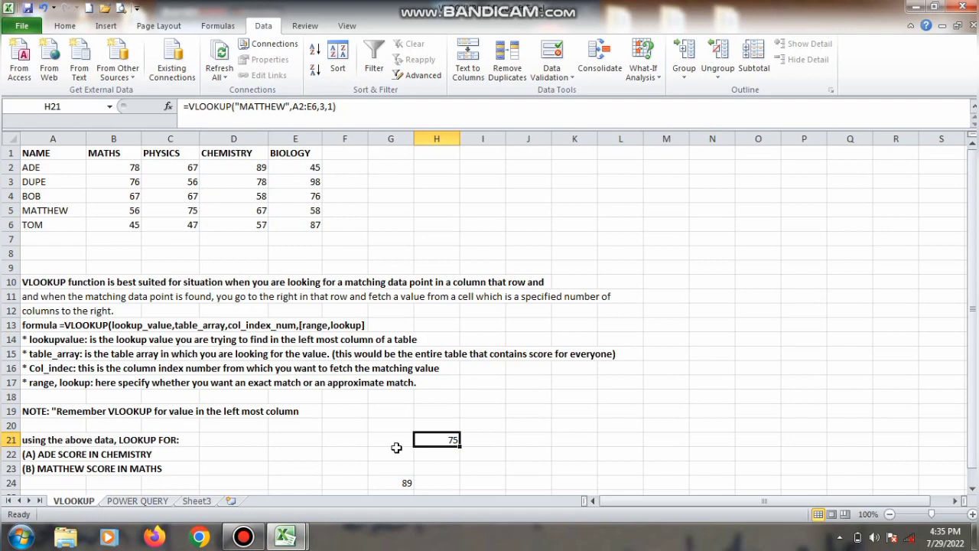
# - Enter a VLOOKUP in H23 for the name of the student in row 6, with table array A2:E6, column index 6 and range lookup 0
pyautogui.click(441, 465)
pyautogui.write('=VLOOKUO')
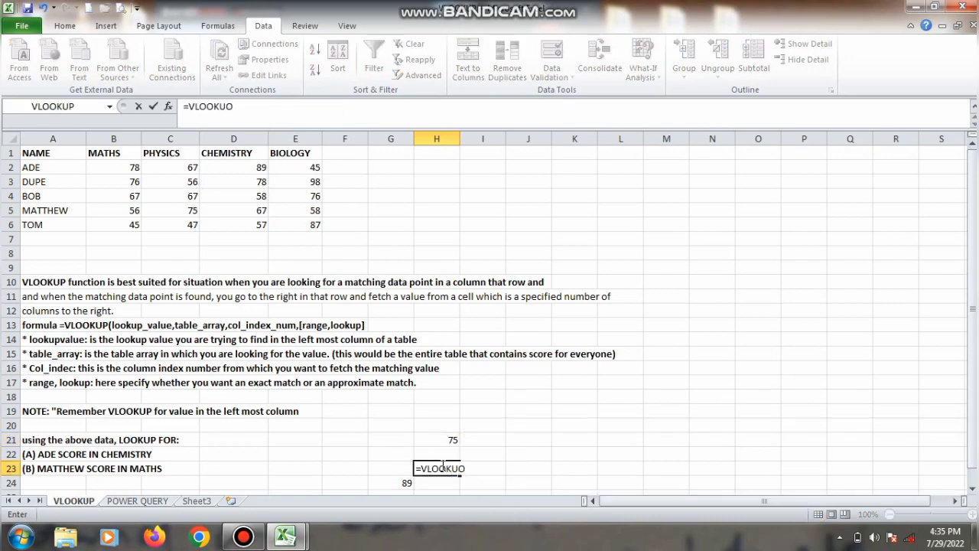
pyautogui.press('BackSpace')
pyautogui.write('P(')
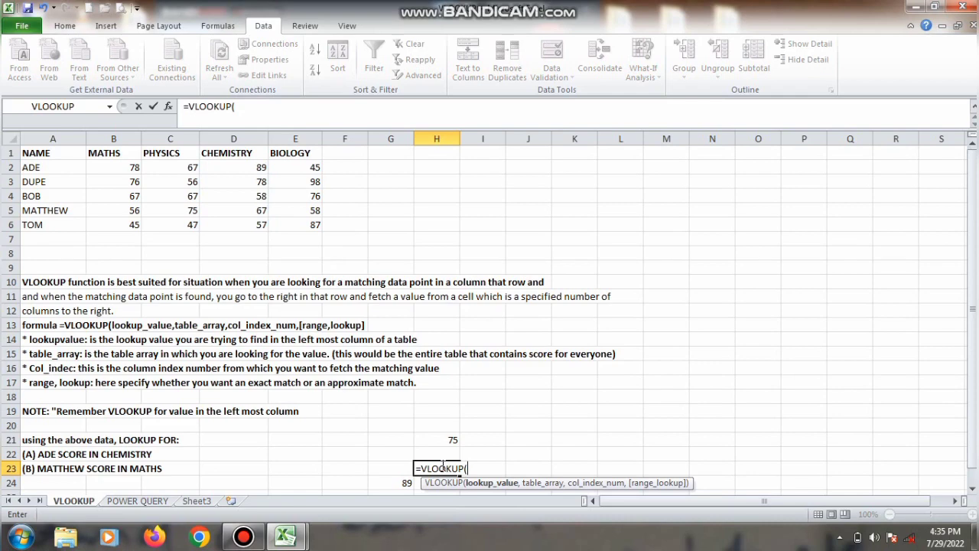
pyautogui.write('"TOM",')
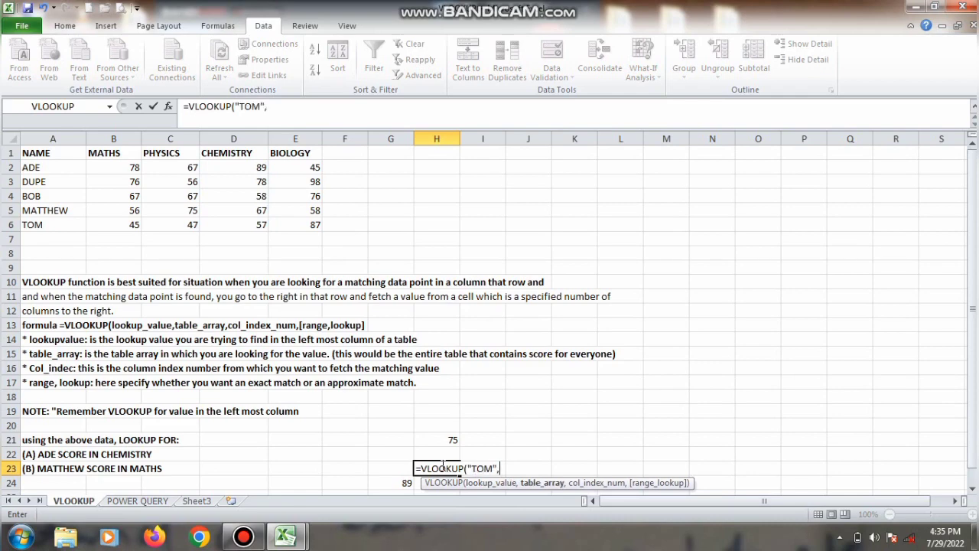
pyautogui.moveTo(30, 165); pyautogui.dragTo(291, 223)
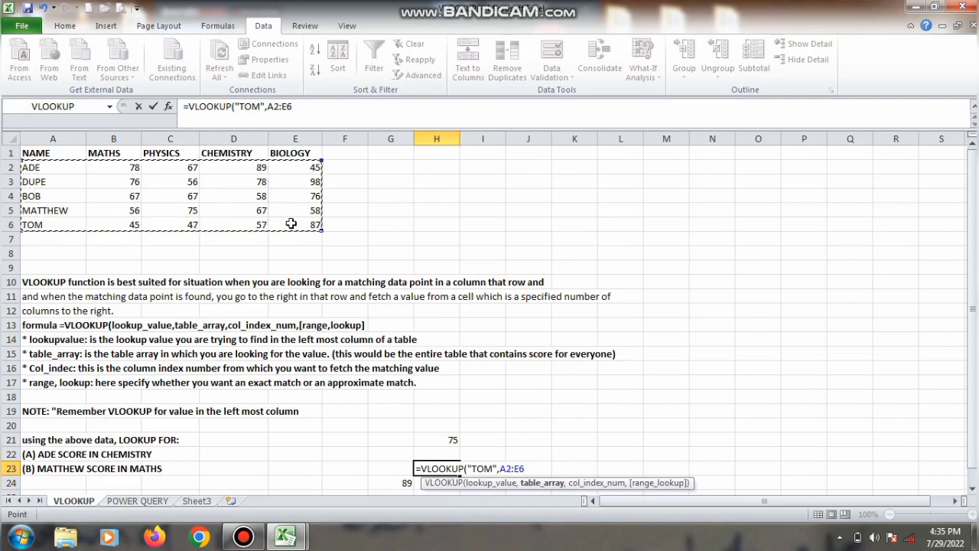
pyautogui.write(',')
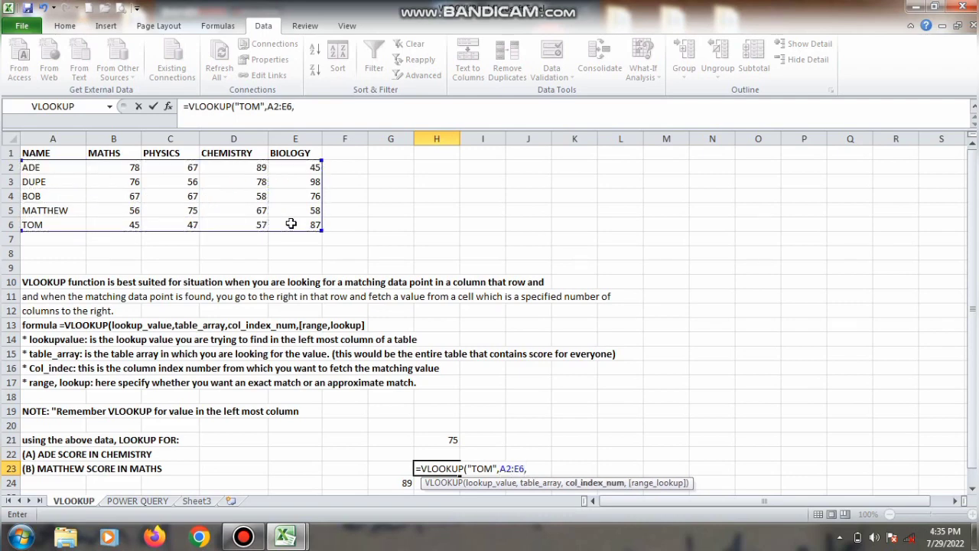
pyautogui.write('6,0')
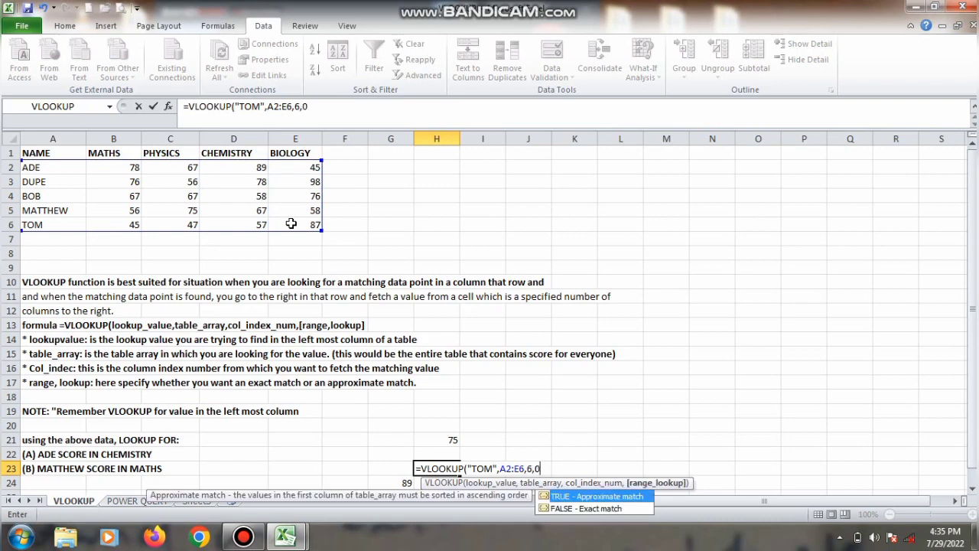
pyautogui.write(')')
pyautogui.press('Return')
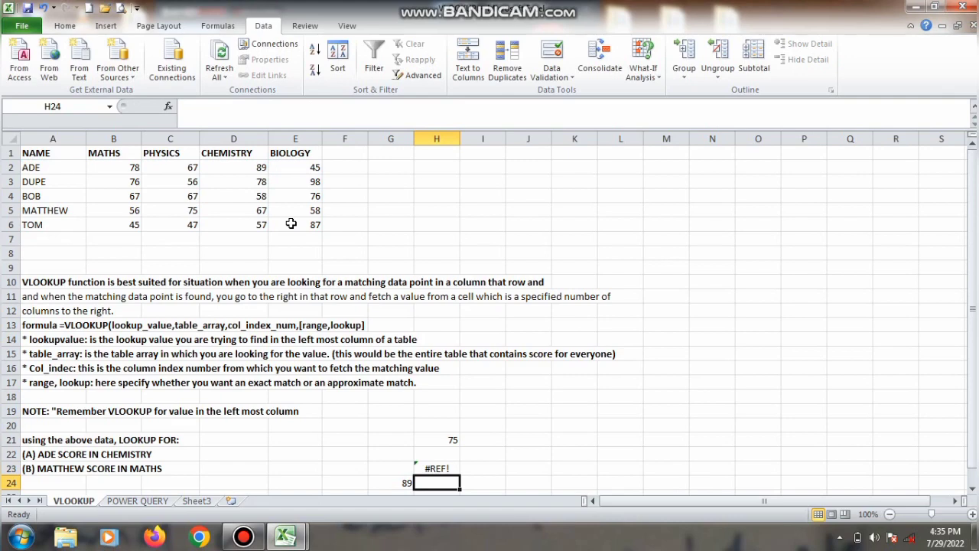
# - Check the column index in H23 against the table's columns and set it to 5 for the BIOLOGY score
pyautogui.click(438, 466)
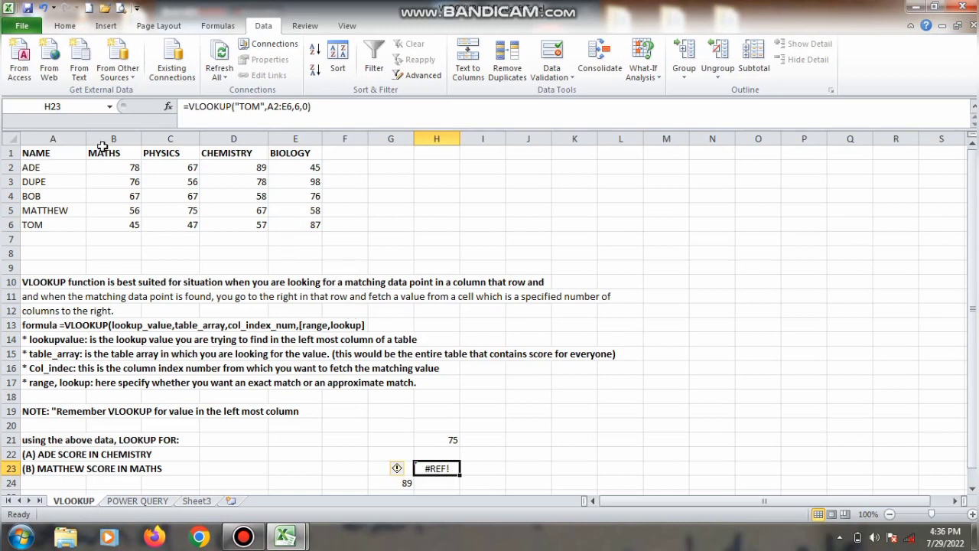
pyautogui.click(339, 136)
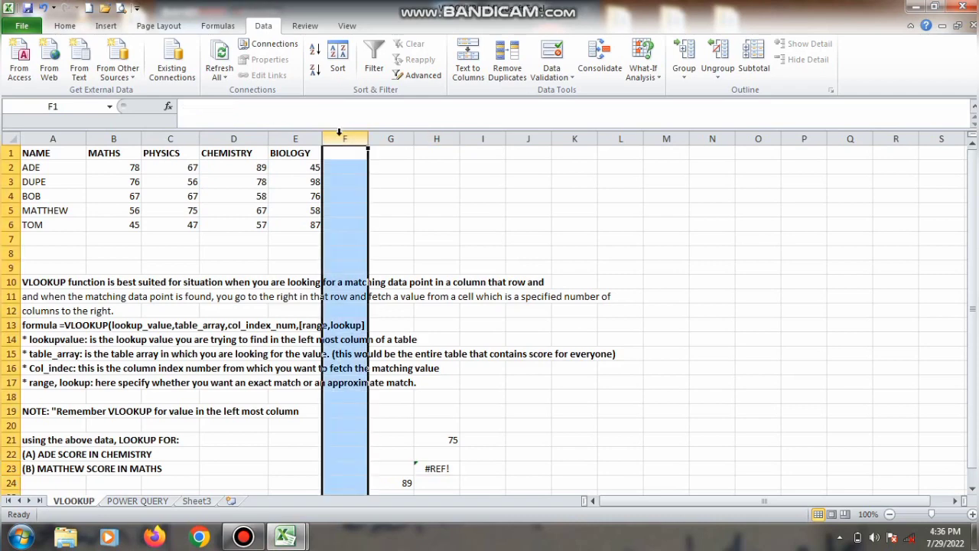
pyautogui.moveTo(423, 484); pyautogui.dragTo(438, 473)
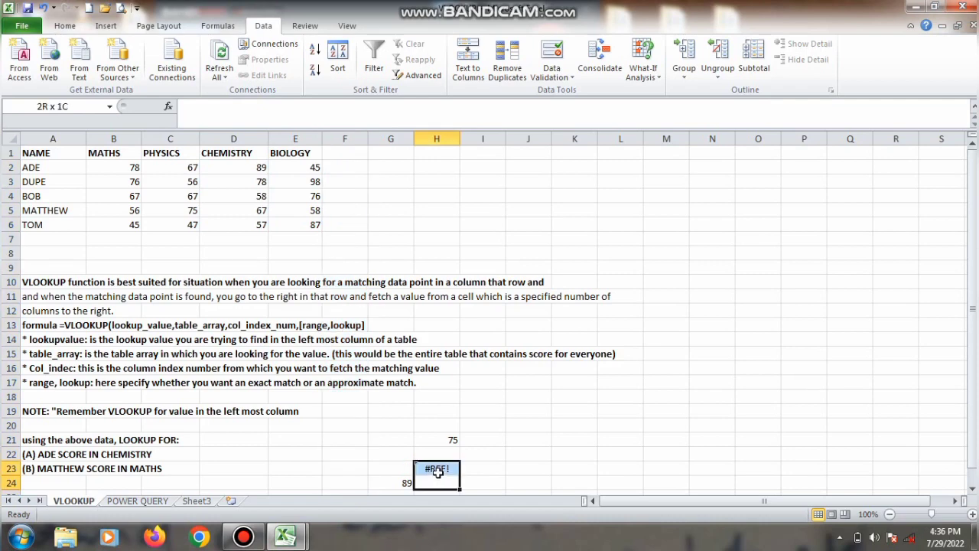
pyautogui.click(437, 472)
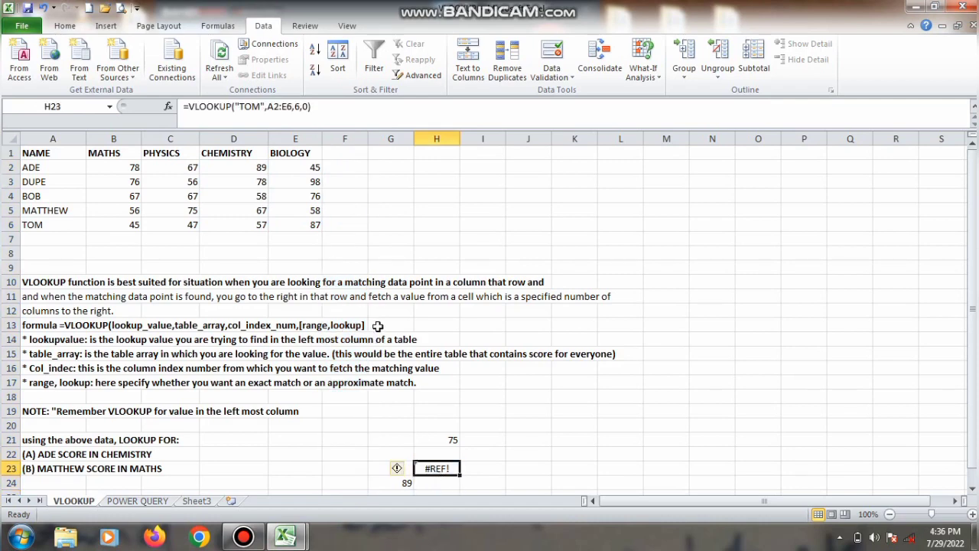
pyautogui.click(300, 107)
pyautogui.press('BackSpace')
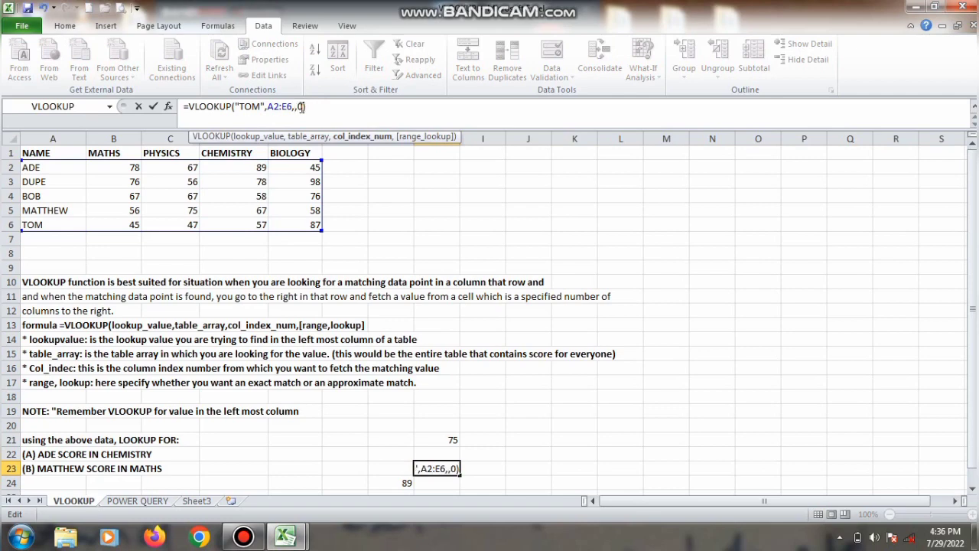
pyautogui.press('BackSpace')
pyautogui.write('5')
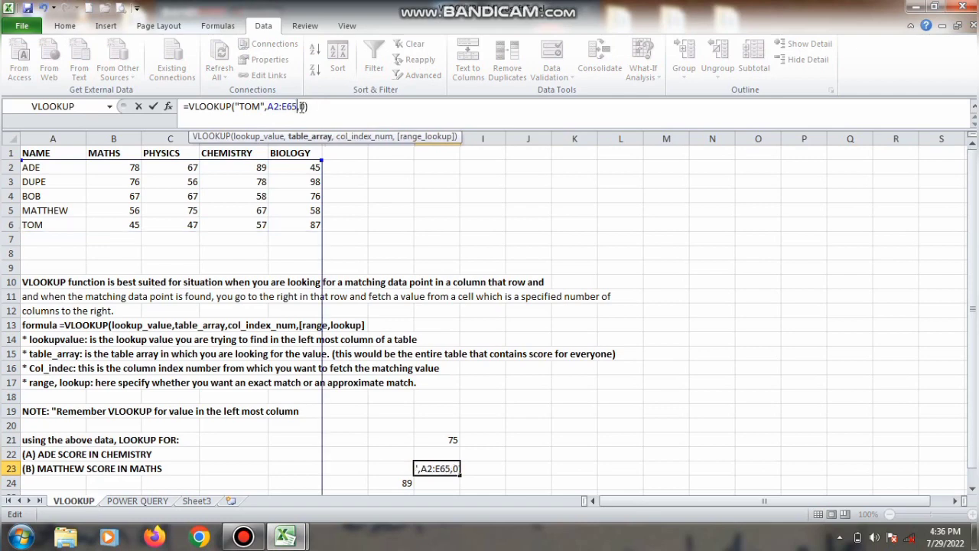
pyautogui.press('Left')
pyautogui.write(',')
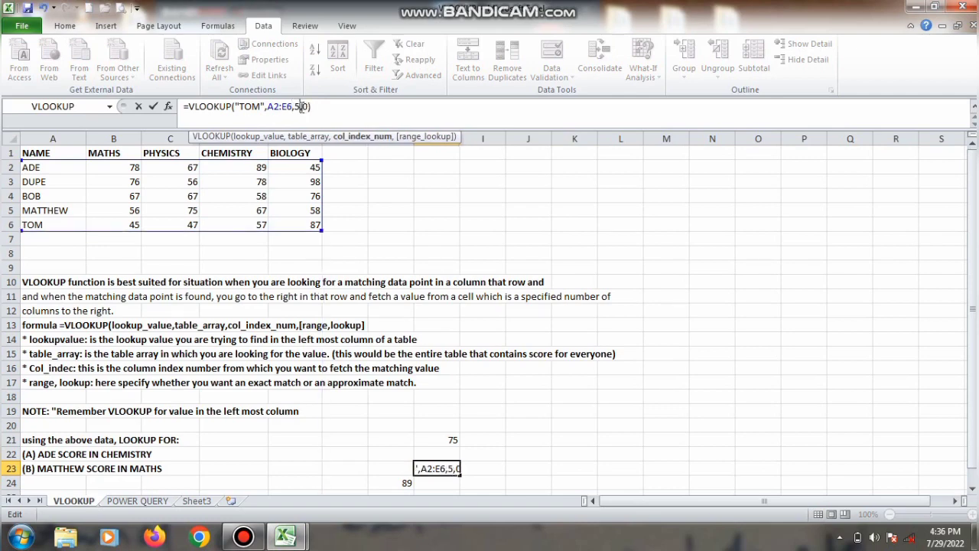
pyautogui.press('Return')
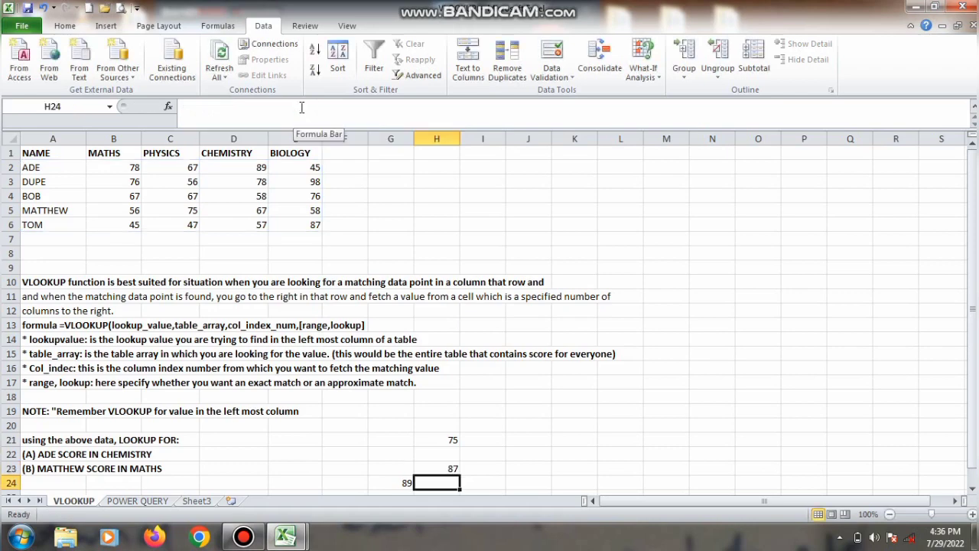